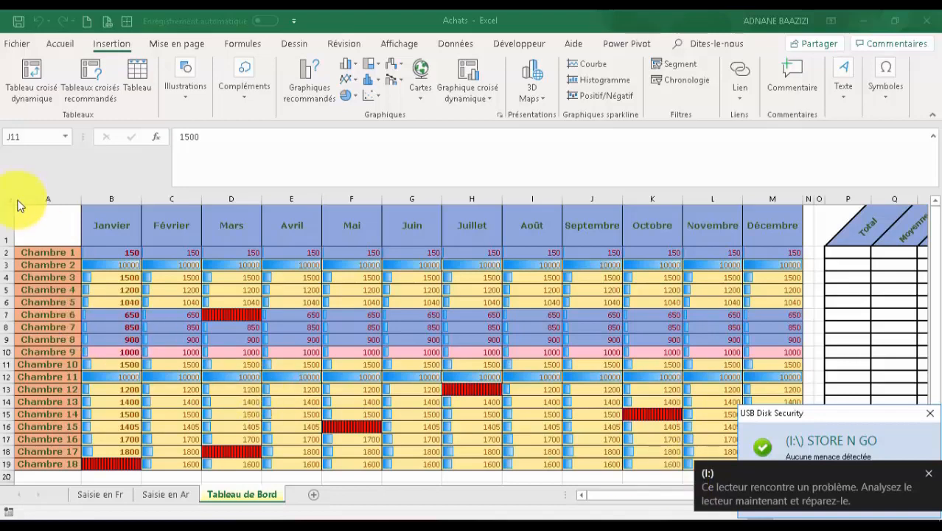
- Insert eight blank rows above the month header row of the Tableau de Bord sheet
click(4, 221)
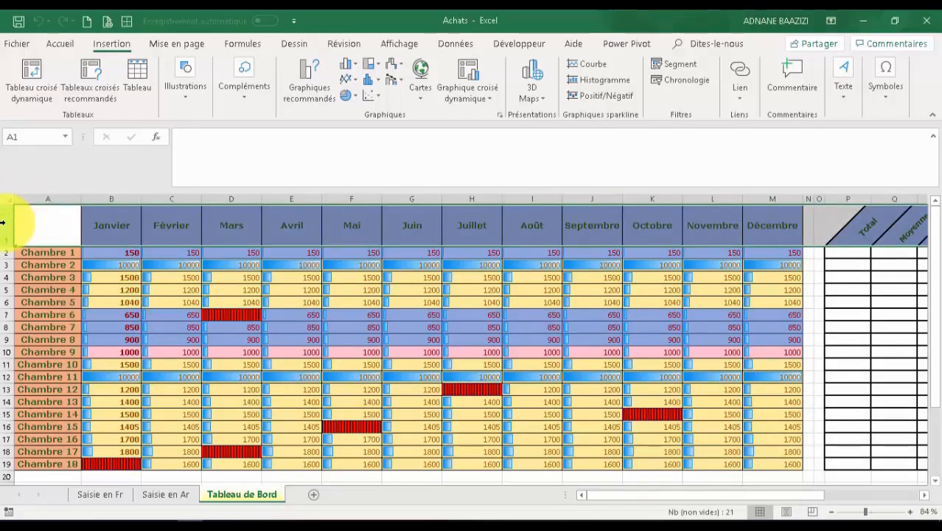
right_click(3, 221)
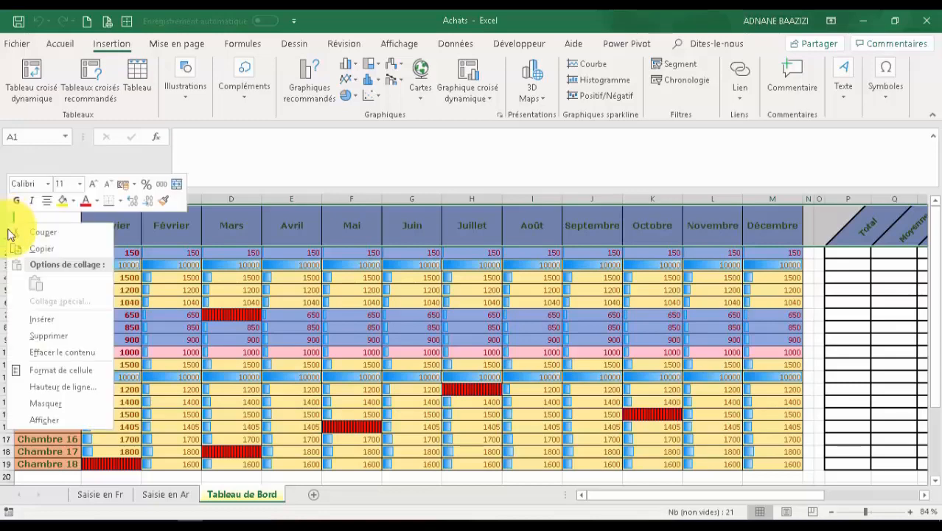
click(44, 319)
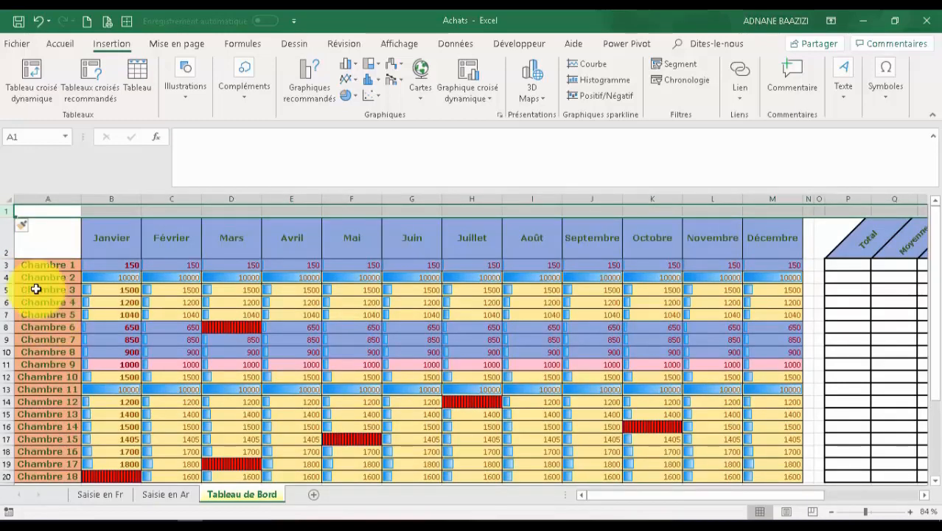
right_click(3, 211)
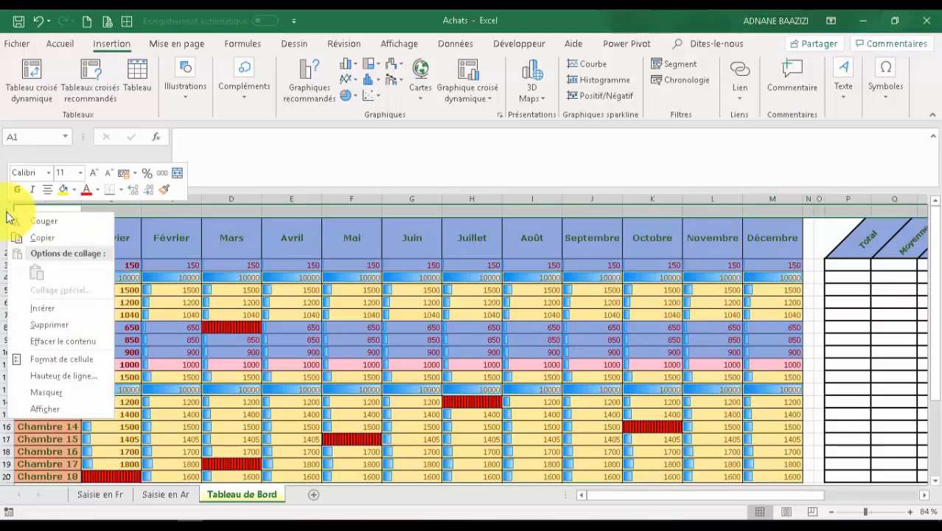
click(62, 313)
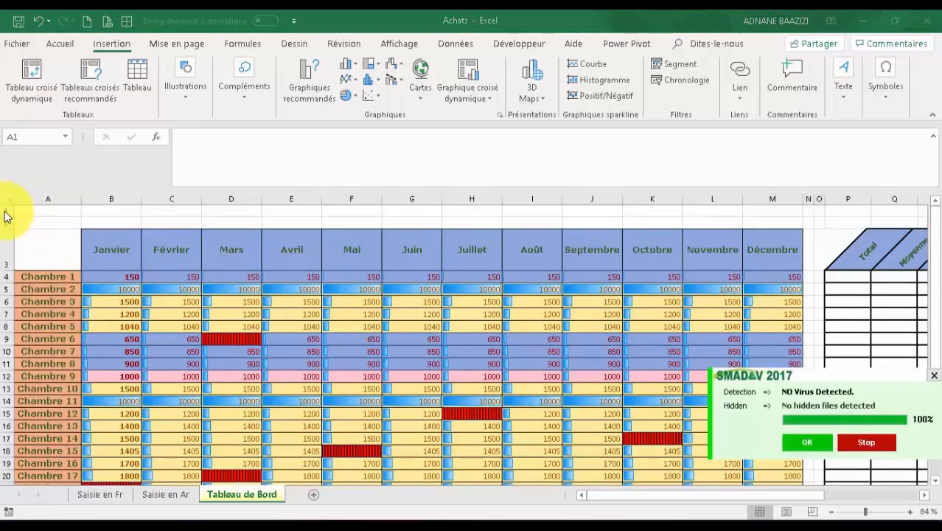
click(2, 211)
drag(4, 212, 6, 220)
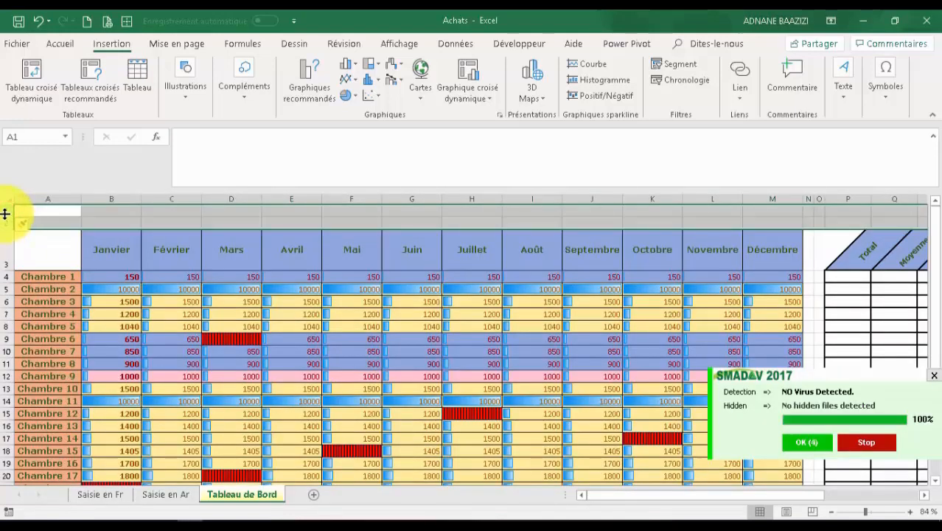
right_click(5, 214)
click(39, 307)
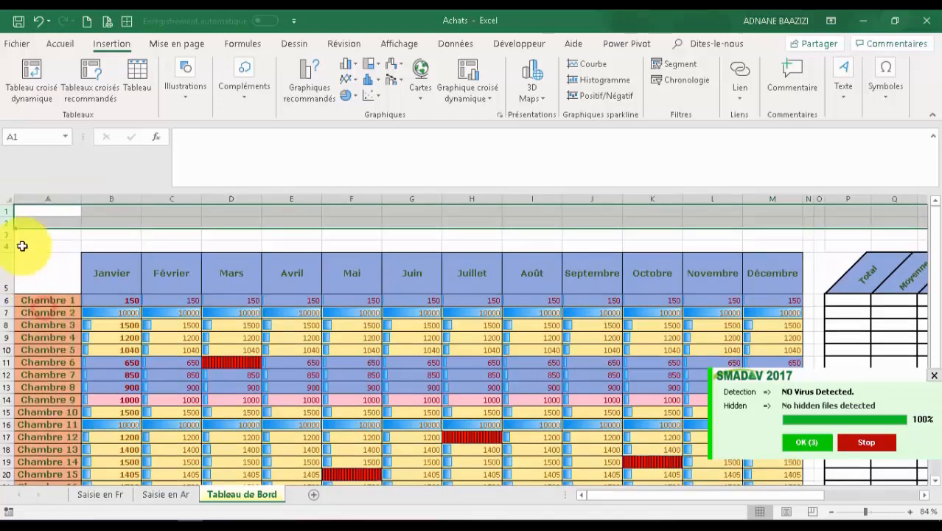
drag(6, 210, 7, 243)
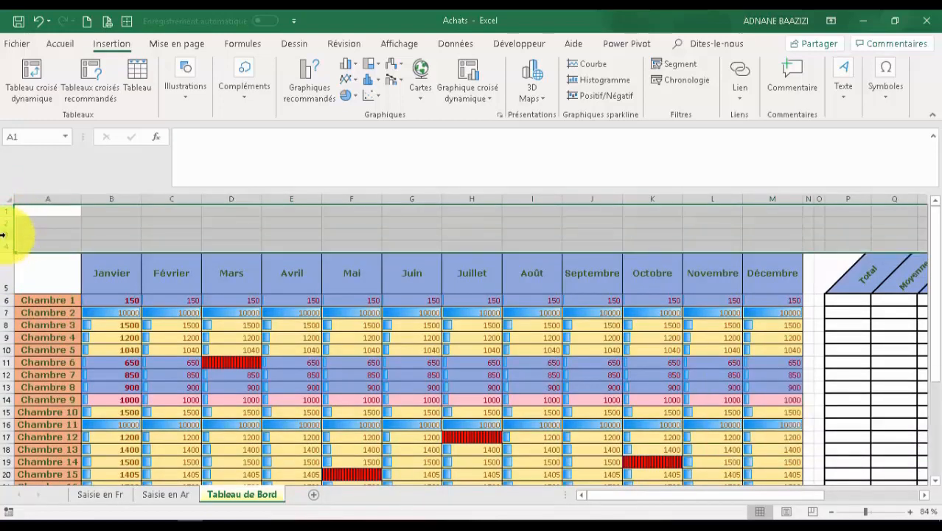
right_click(3, 234)
click(45, 330)
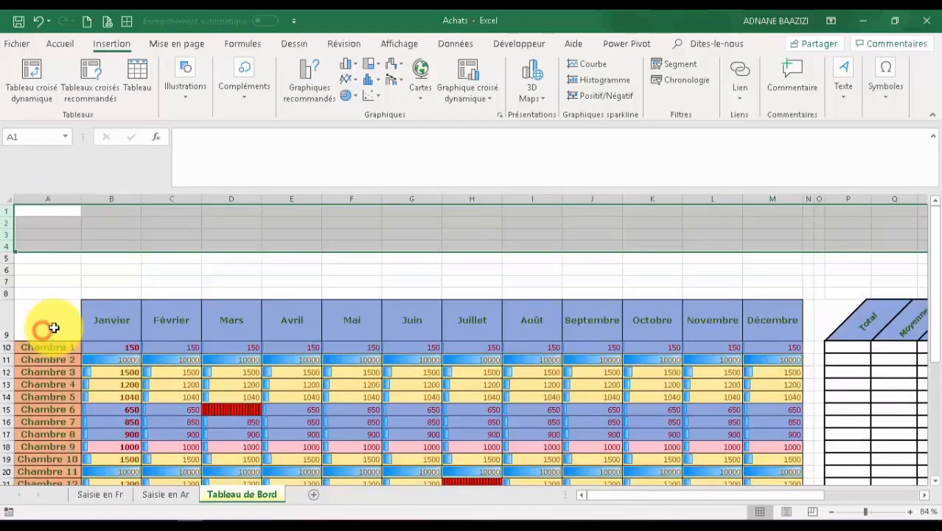
- Draw a rounded rectangle about 17.14 cm wide and 2.14 cm high in the blank rows above the table
click(337, 257)
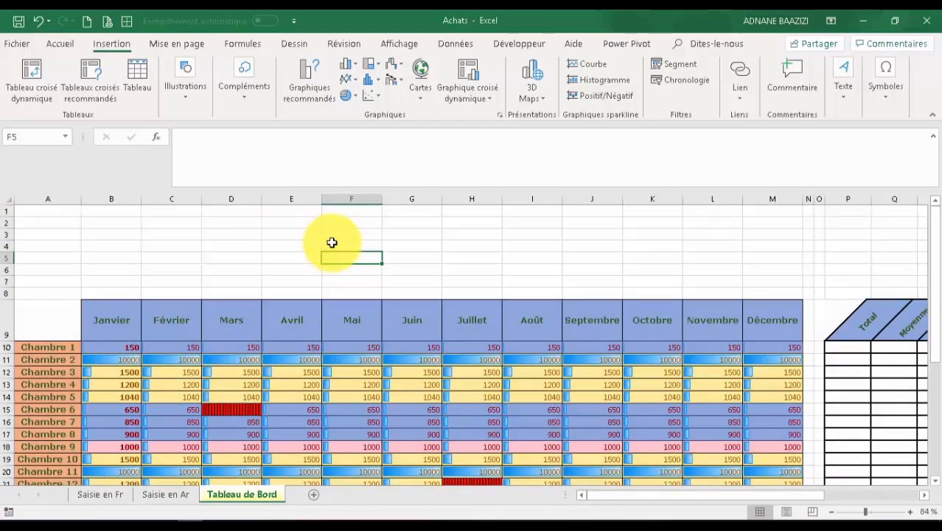
click(187, 103)
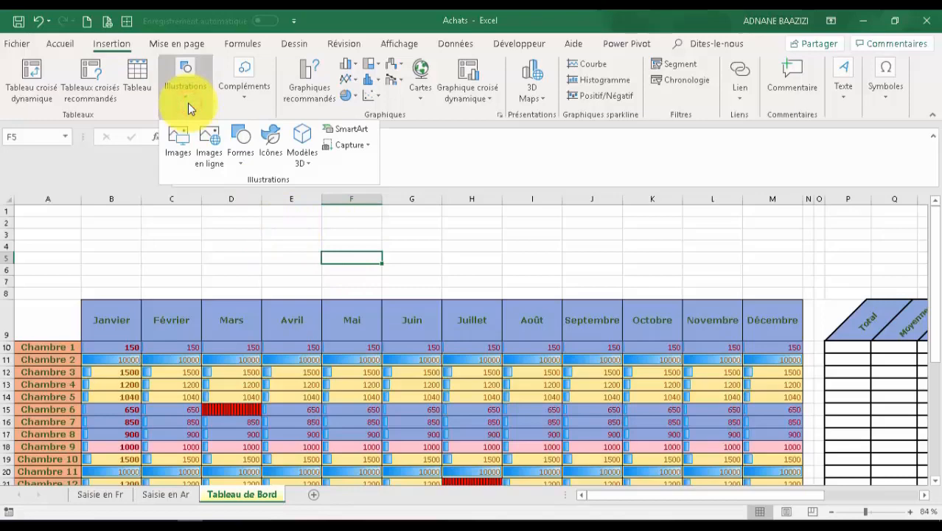
click(240, 151)
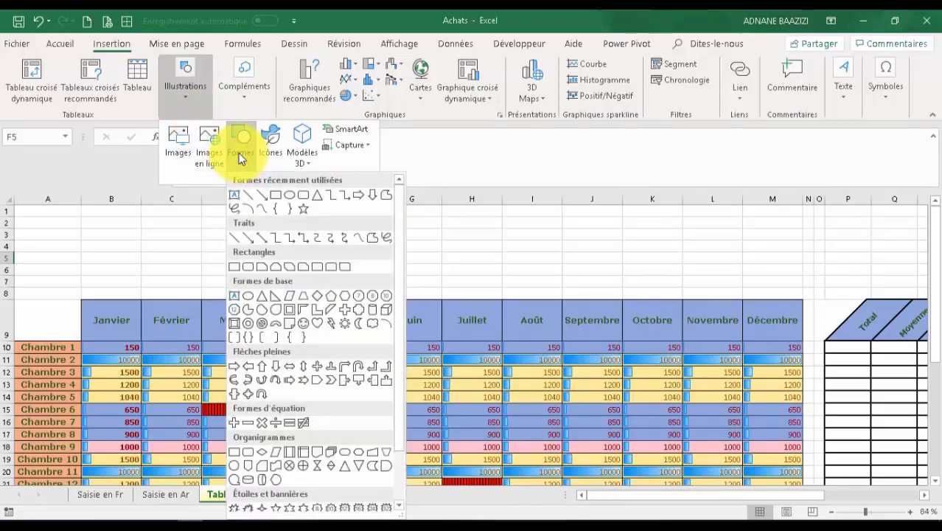
click(304, 197)
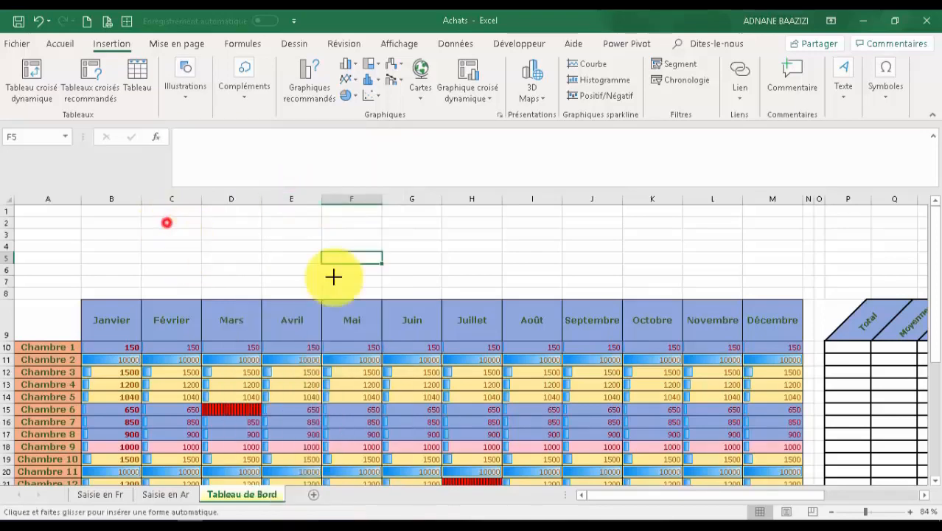
drag(167, 222, 542, 269)
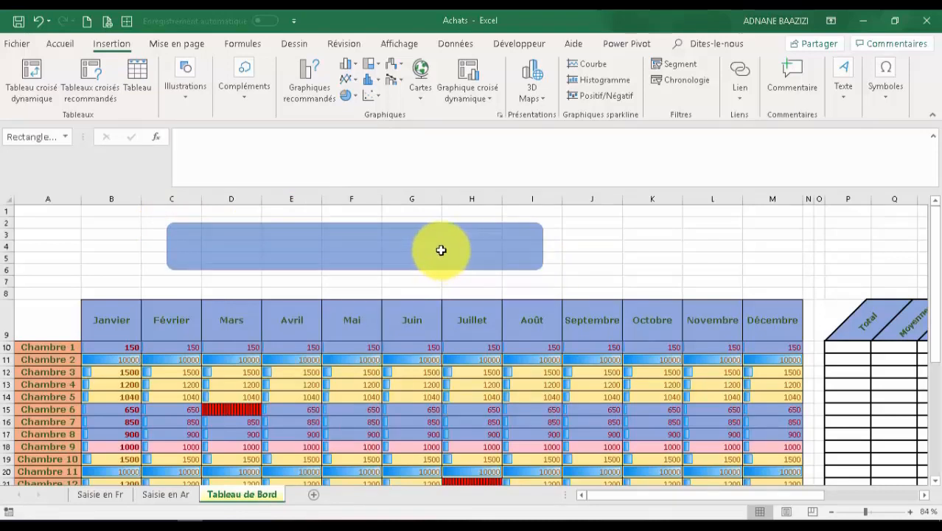
- Shift the rounded rectangle over columns D to J and enter the text "Tableau de bord annuel" in it
mouse_move(431, 242)
mouse_down()
mouse_move(505, 235)
mouse_move(482, 240)
mouse_up()
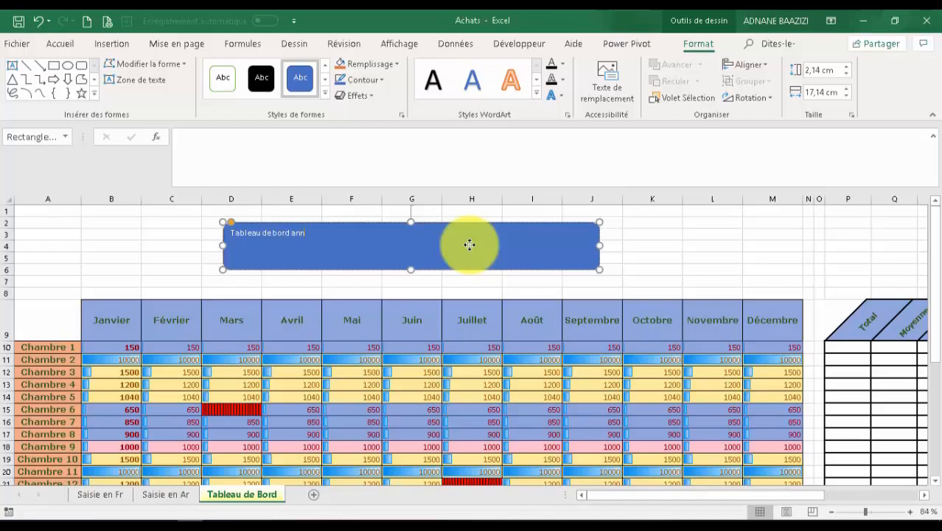
key(ctrl+a)
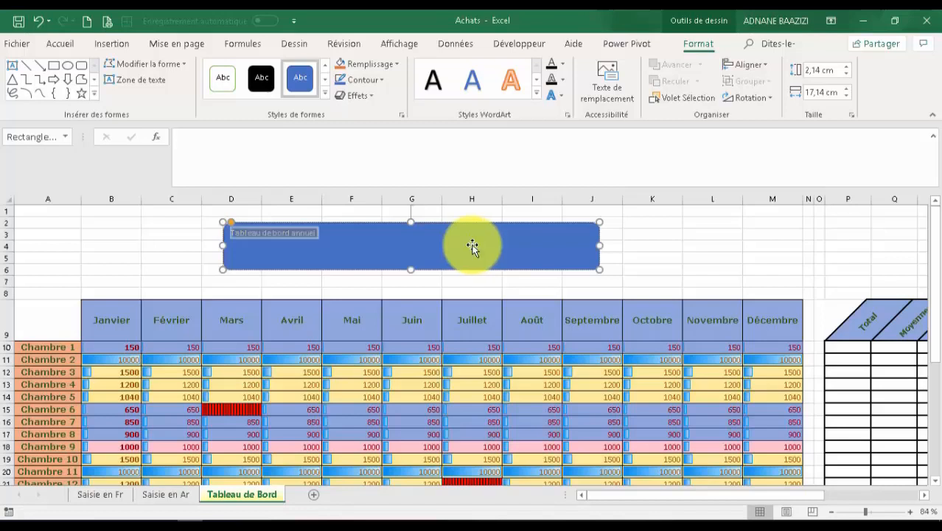
click(654, 267)
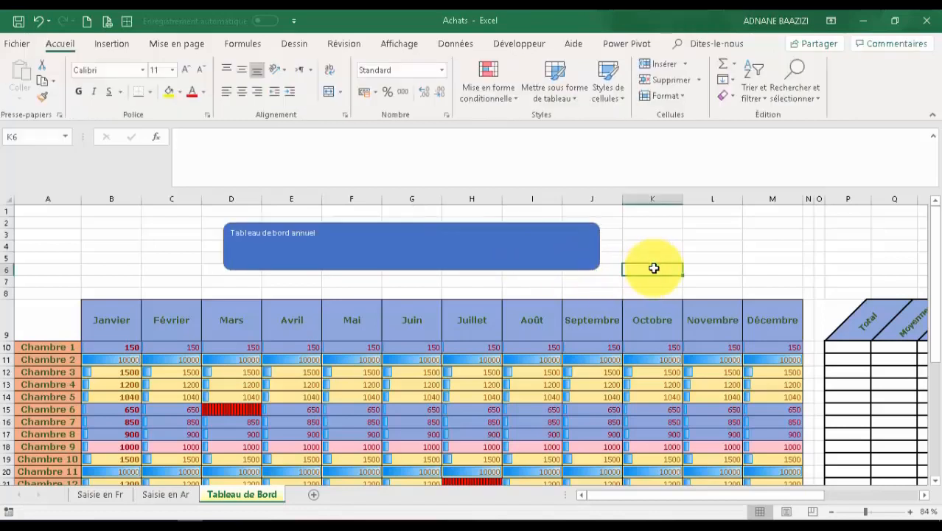
- Apply the gold gradient theme style from the fifth row of the shape styles to the title rectangle
click(536, 230)
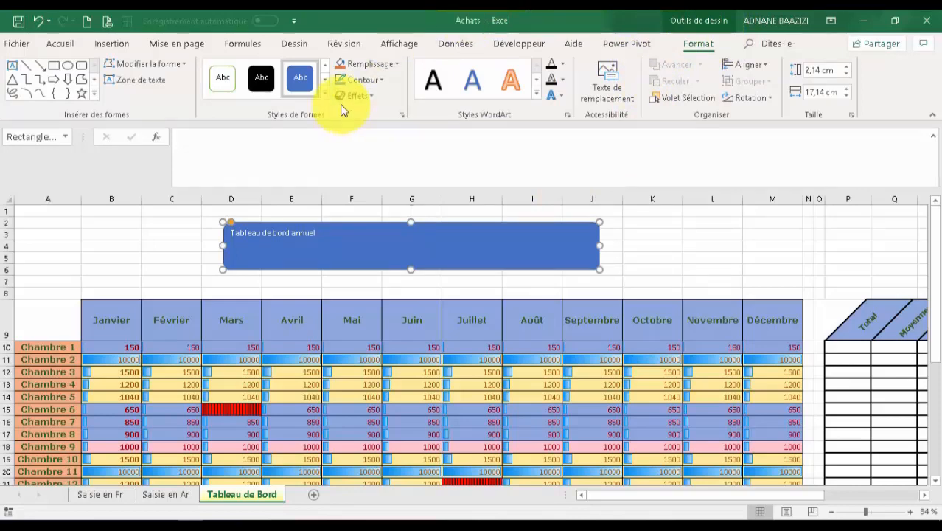
click(326, 93)
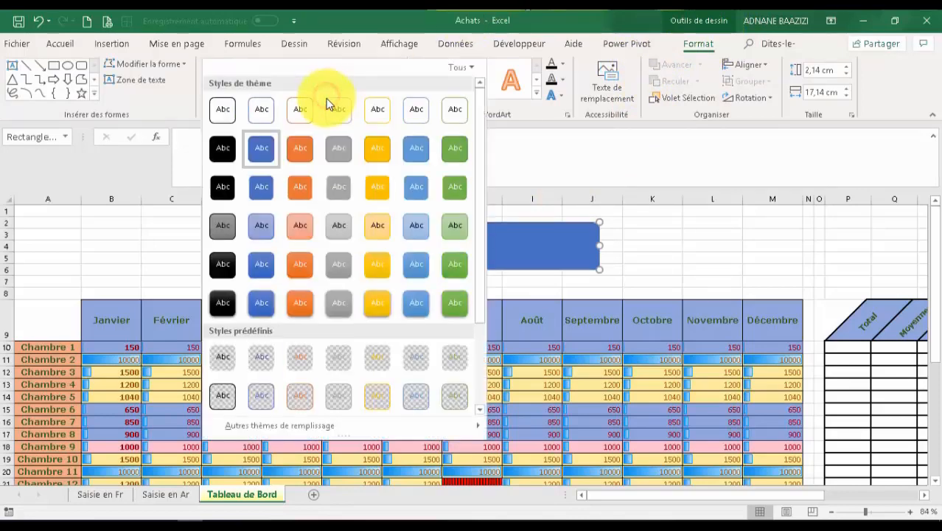
click(379, 266)
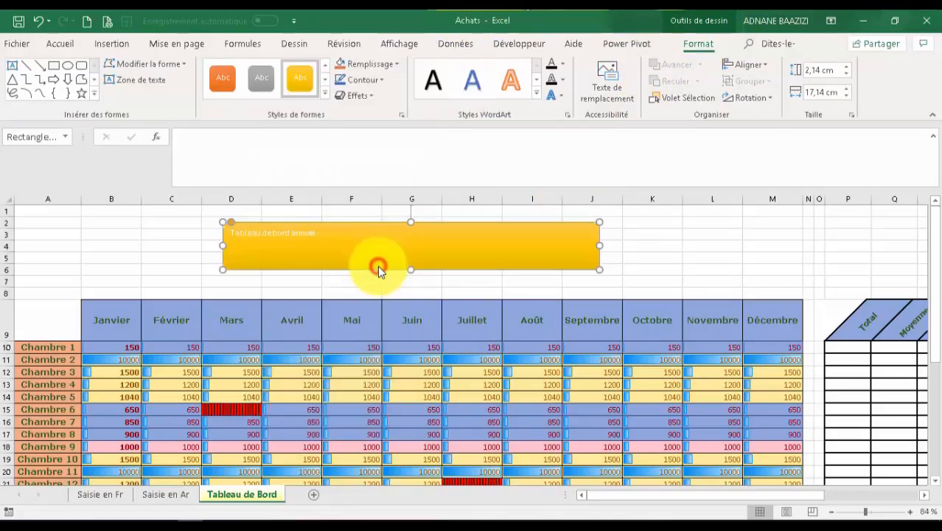
- Add a drop shadow and a blue glow from the second row of variations to the title rectangle
click(358, 96)
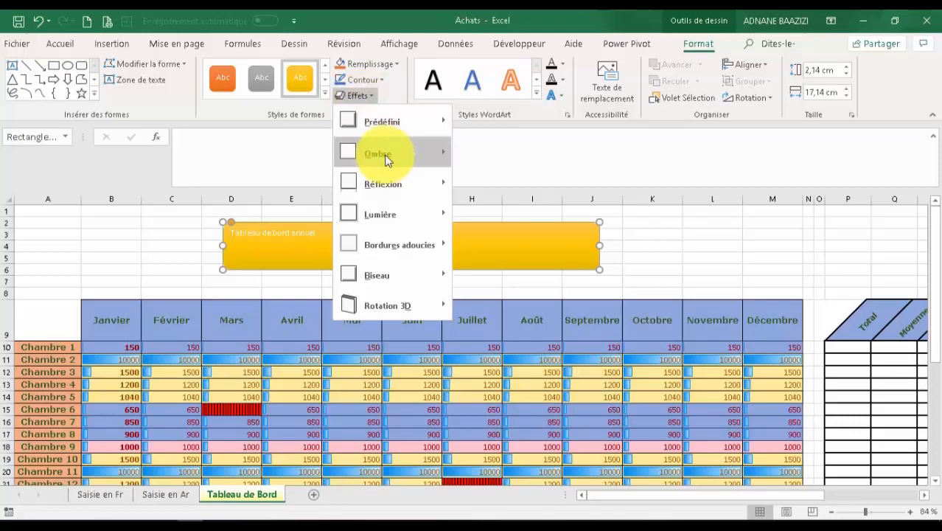
mouse_move(387, 160)
click(472, 252)
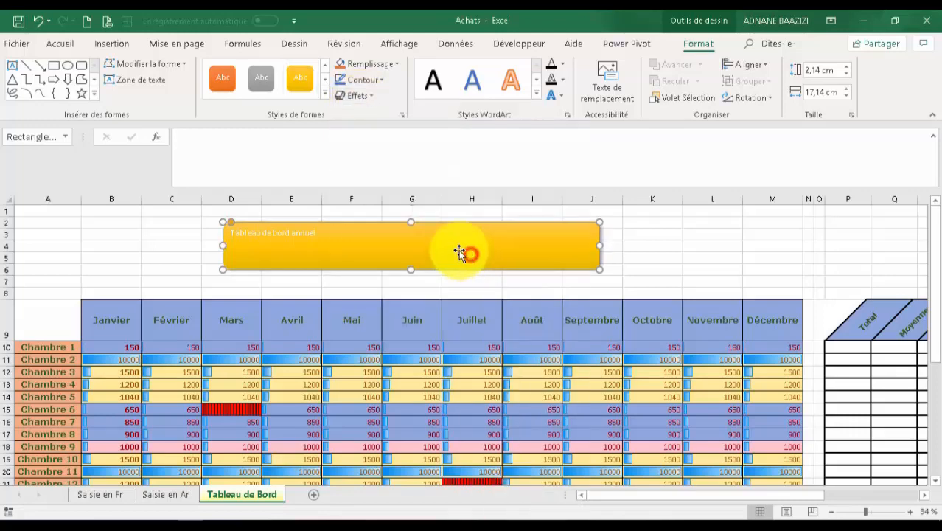
click(367, 91)
mouse_move(388, 211)
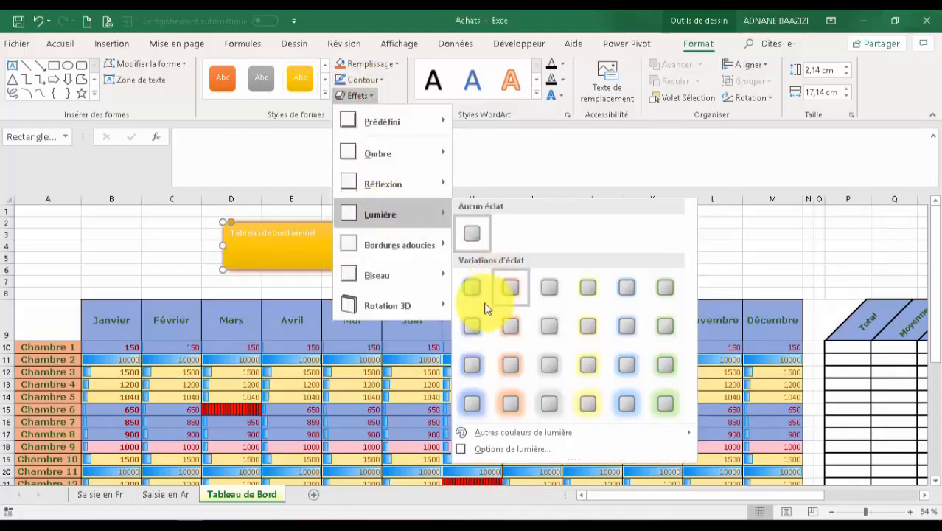
click(472, 326)
- Give the title rectangle the second bevel preset in the second row of bevel effects
click(358, 96)
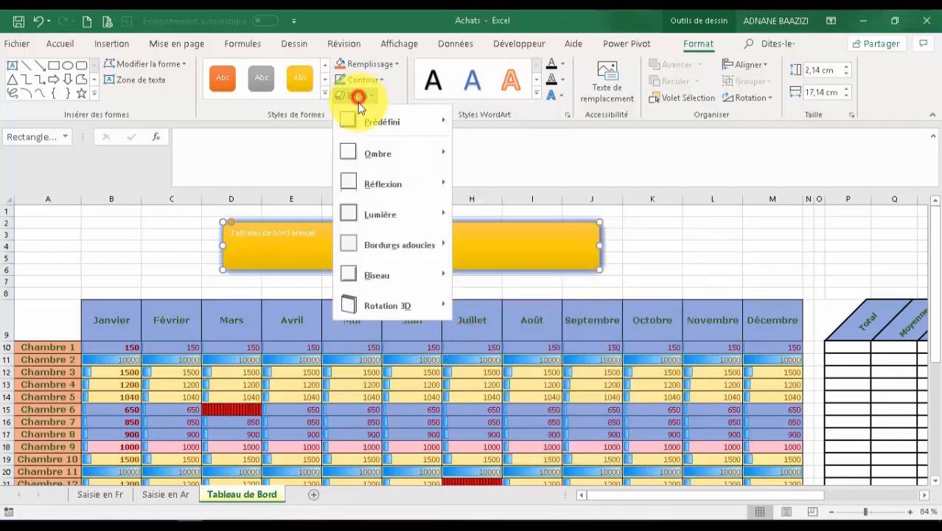
mouse_move(388, 268)
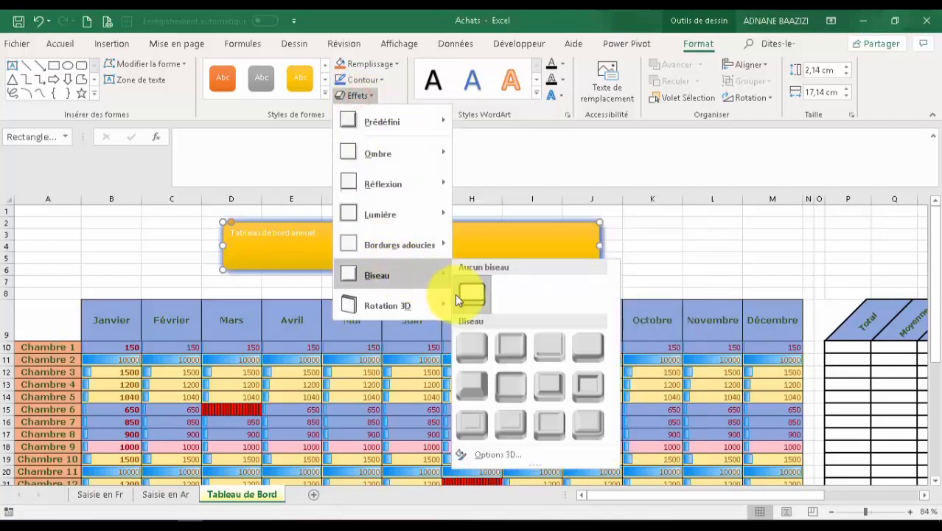
click(510, 381)
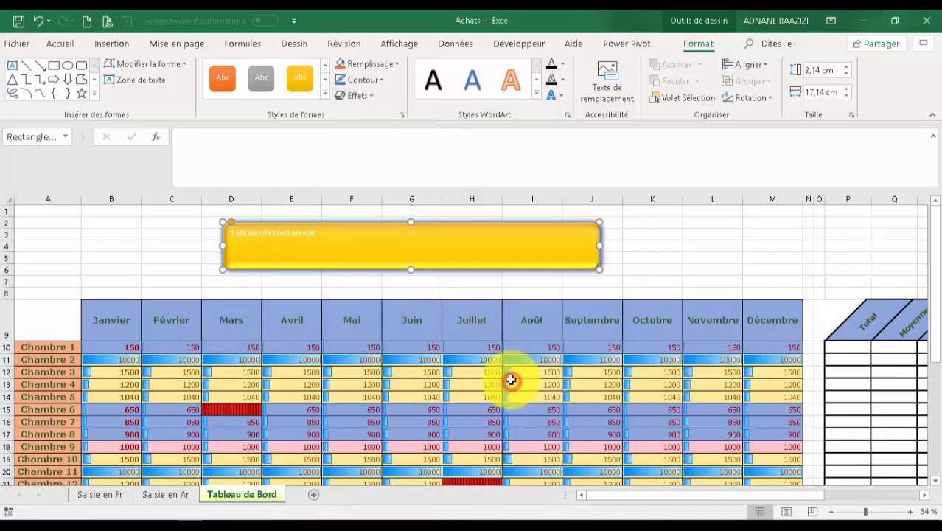
- Format the title text with the grey outlined WordArt style and a blue text glow from the second row of variations
click(537, 94)
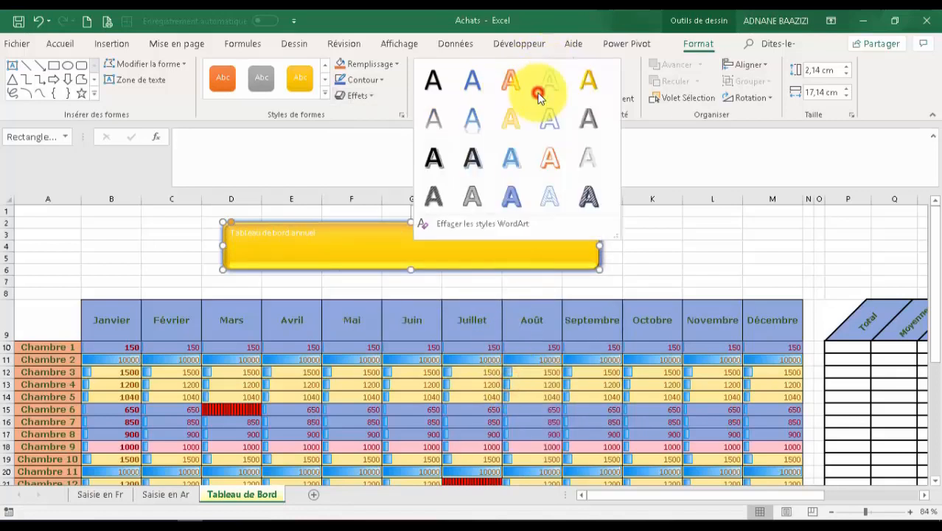
click(476, 195)
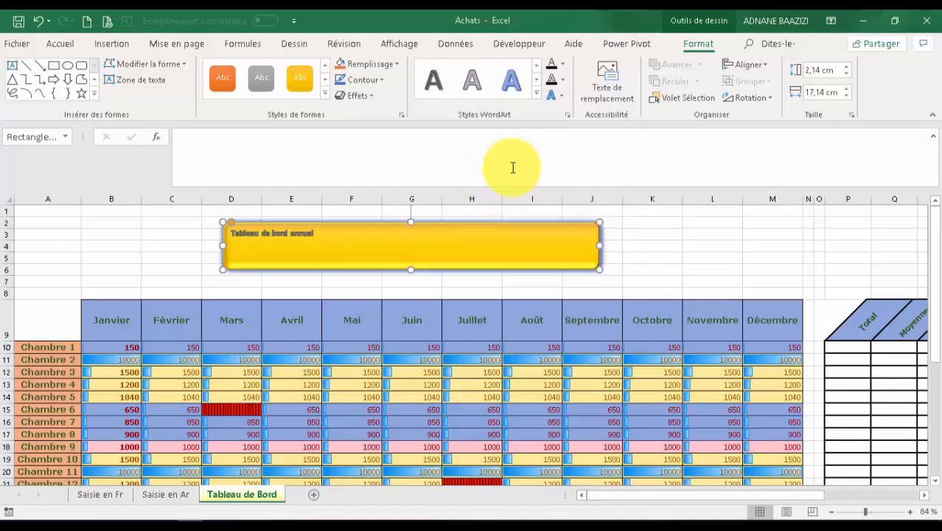
click(557, 97)
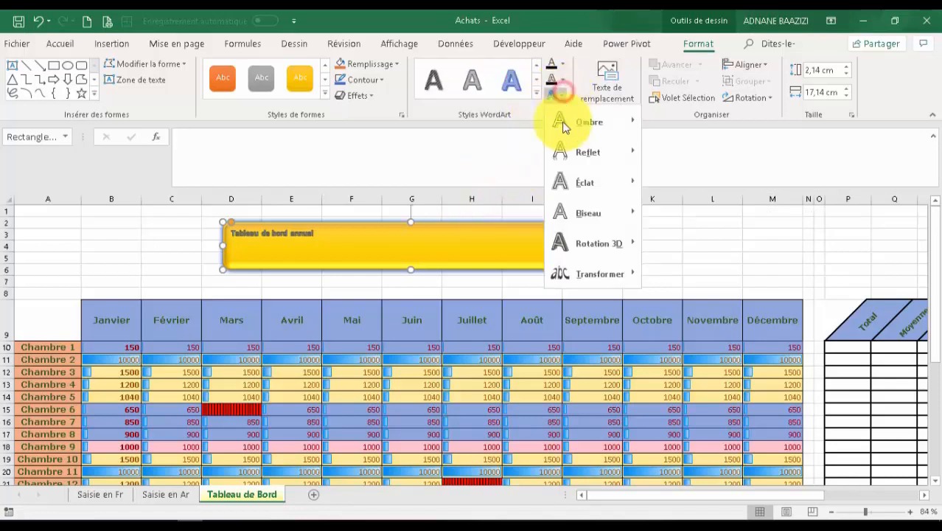
mouse_move(579, 219)
mouse_move(593, 180)
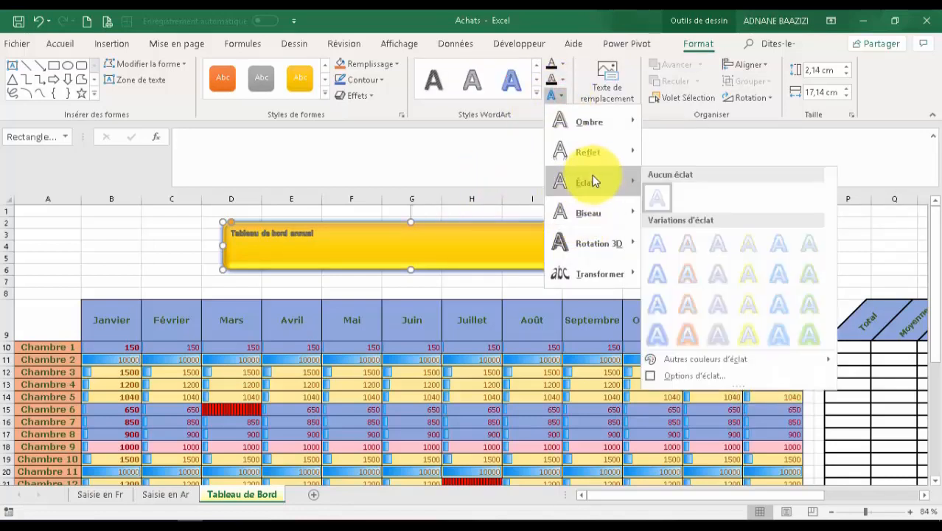
click(652, 274)
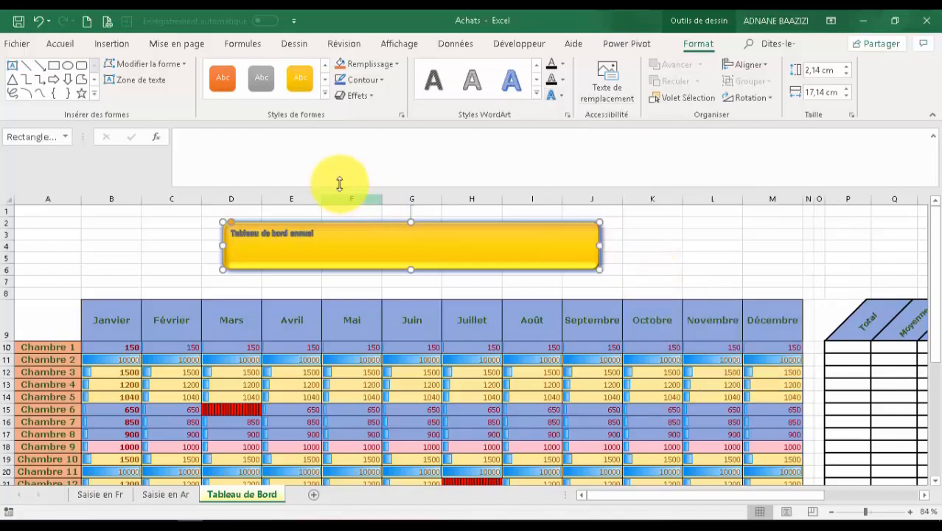
- Set the title text's font size to 44 and centre it horizontally in the rectangle
click(65, 44)
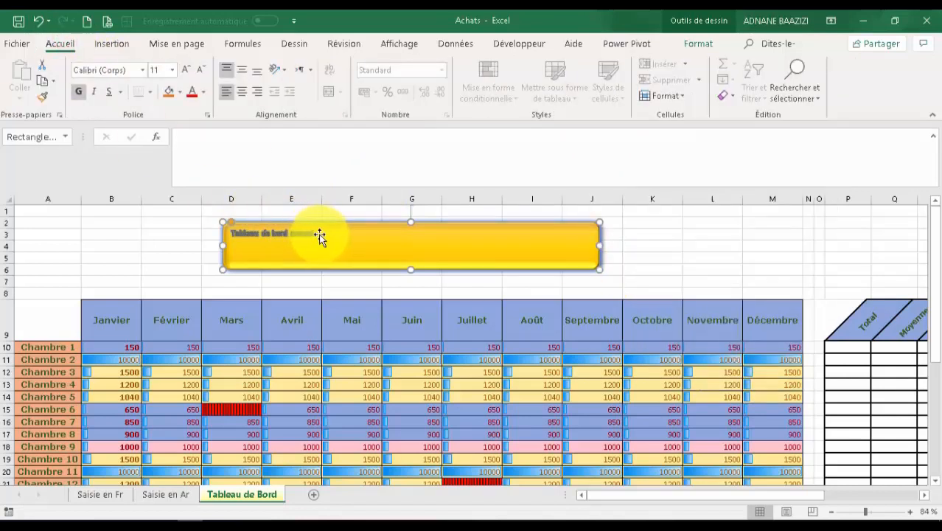
click(173, 75)
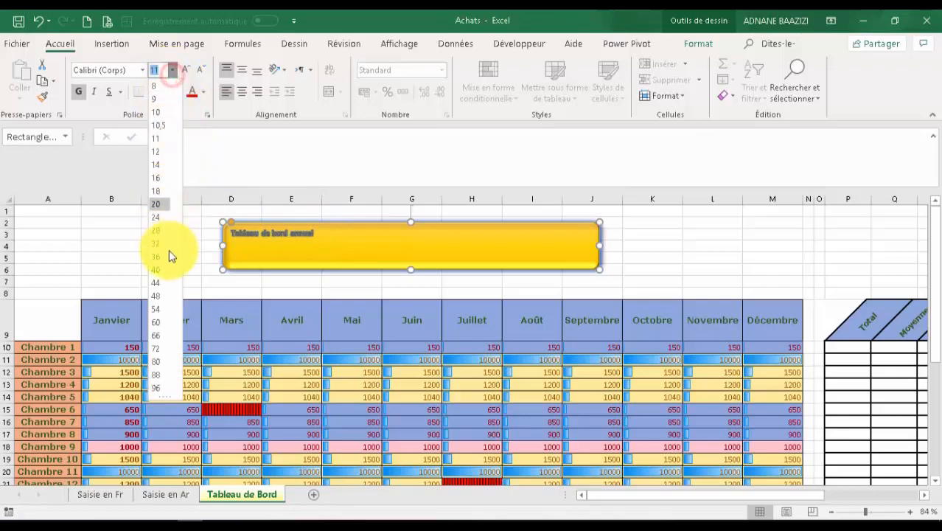
click(168, 283)
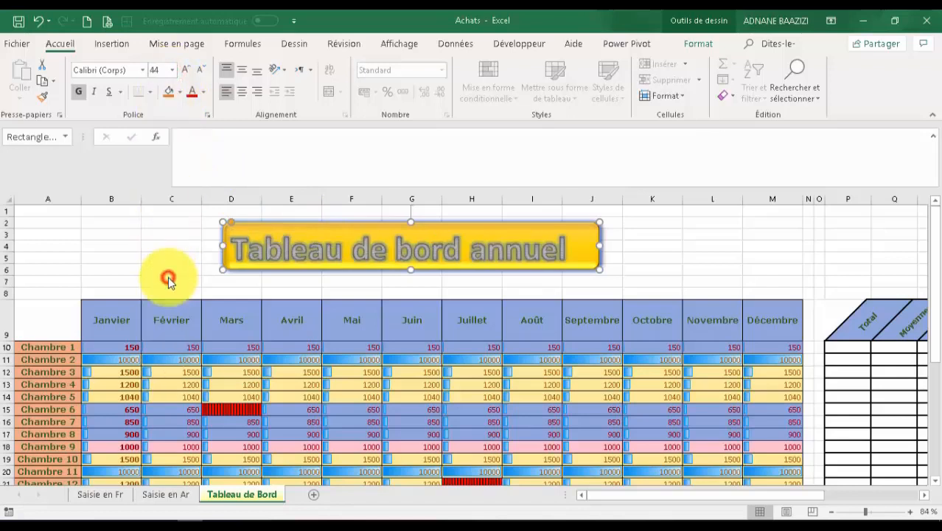
click(244, 90)
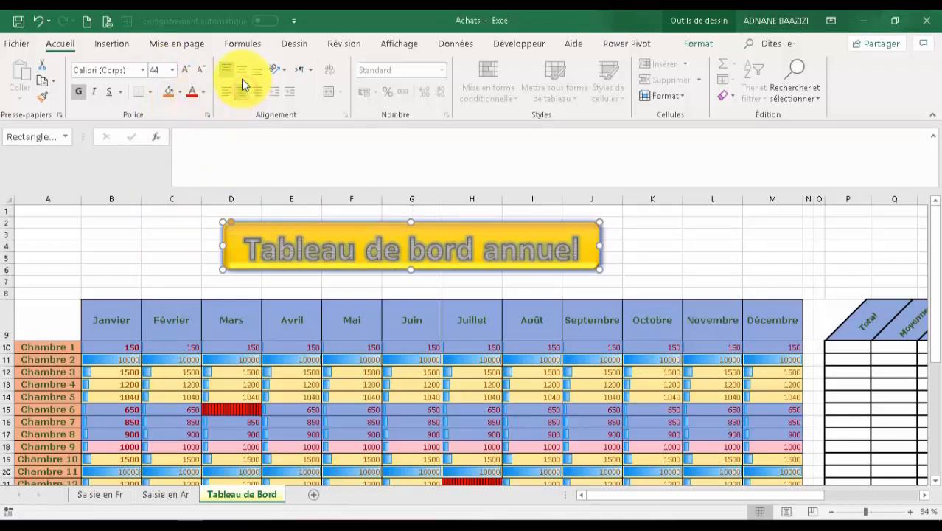
- Insert the picture file LOGO DIGEDUC from the 2019-2020 folder into the Tableau de Bord sheet
click(646, 245)
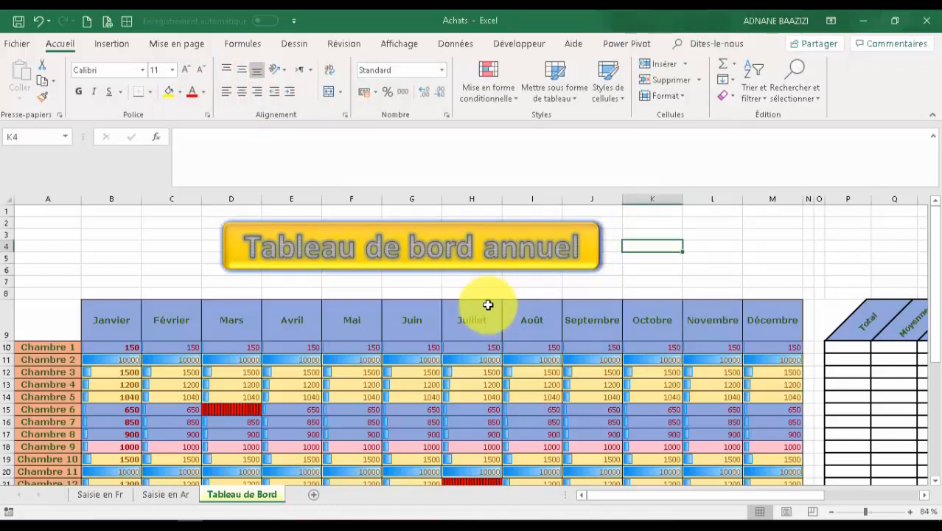
click(502, 222)
click(115, 44)
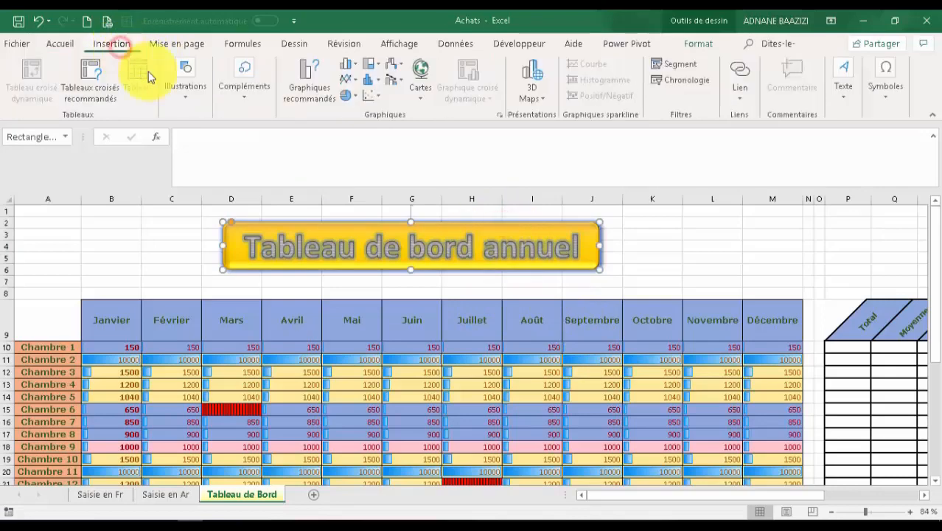
click(184, 81)
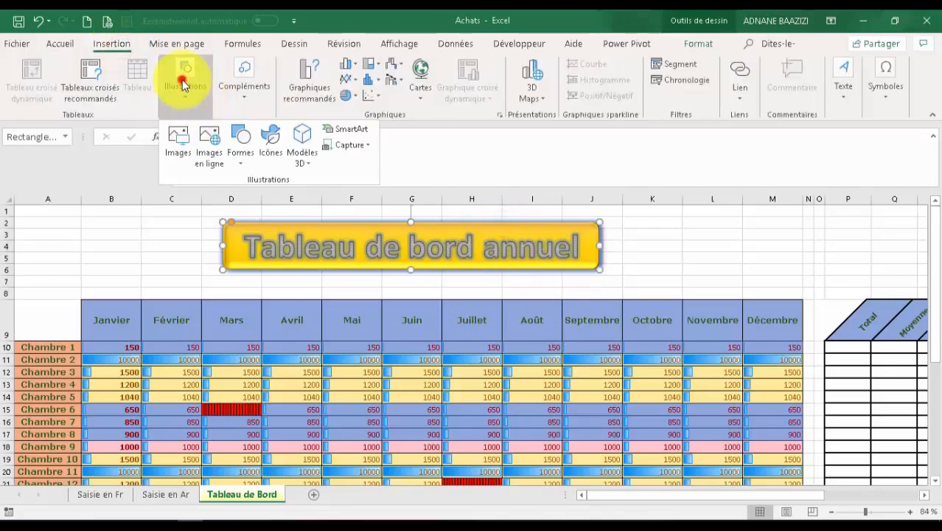
click(179, 140)
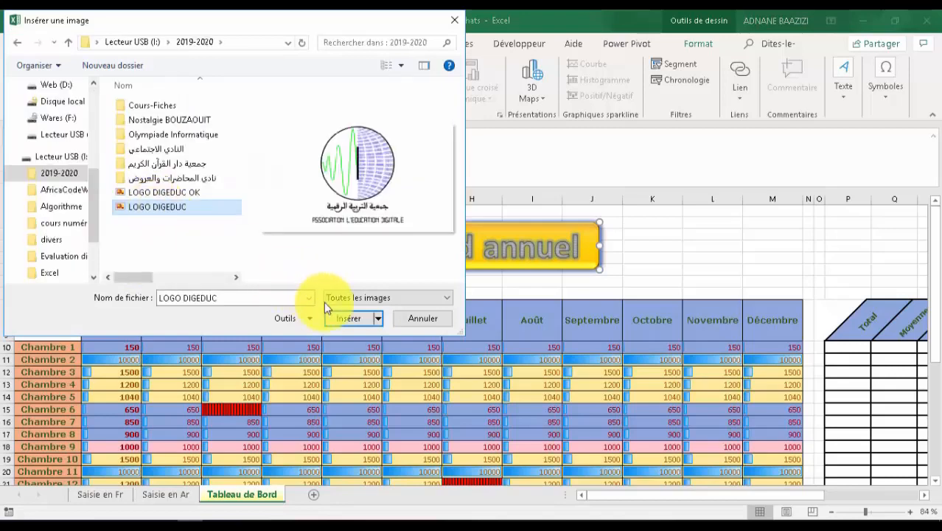
click(342, 319)
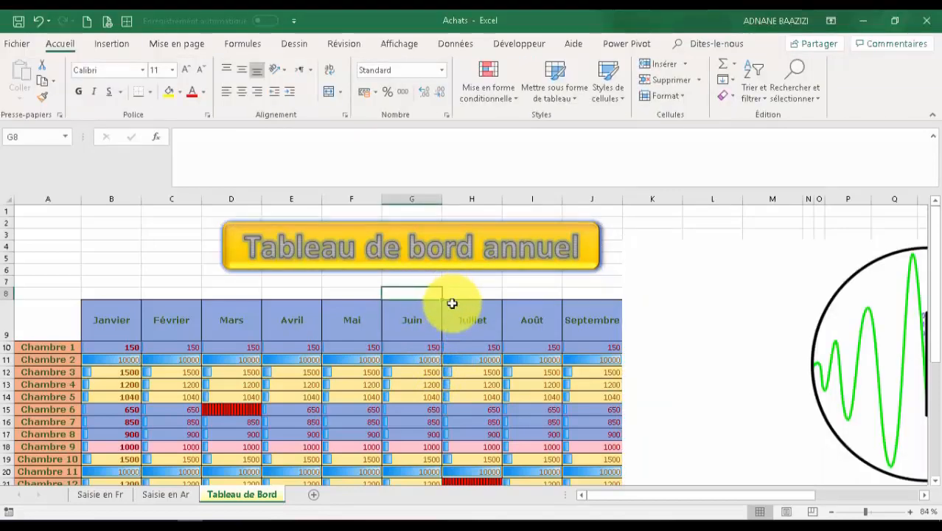
- Shrink the logo to about 5.07 cm high by 9.01 cm wide and place it over the January to April columns
drag(788, 341, 383, 341)
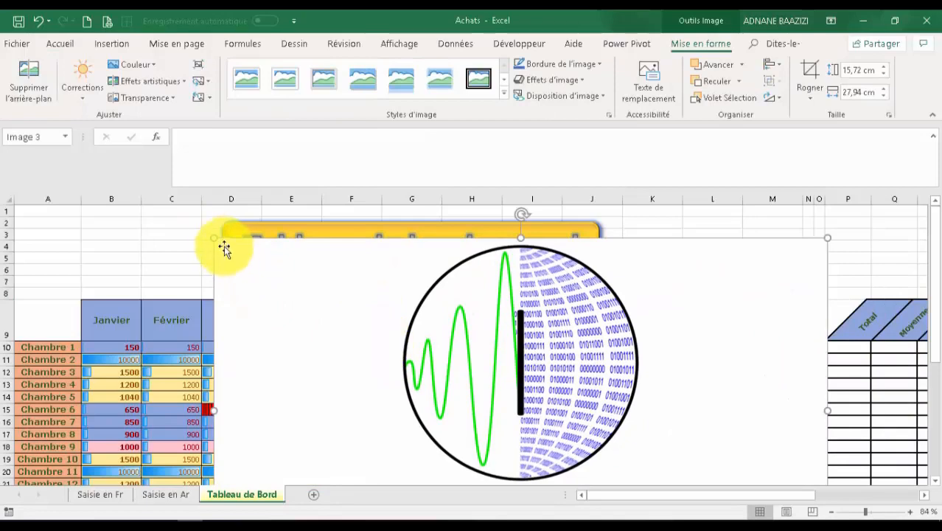
drag(214, 237, 301, 286)
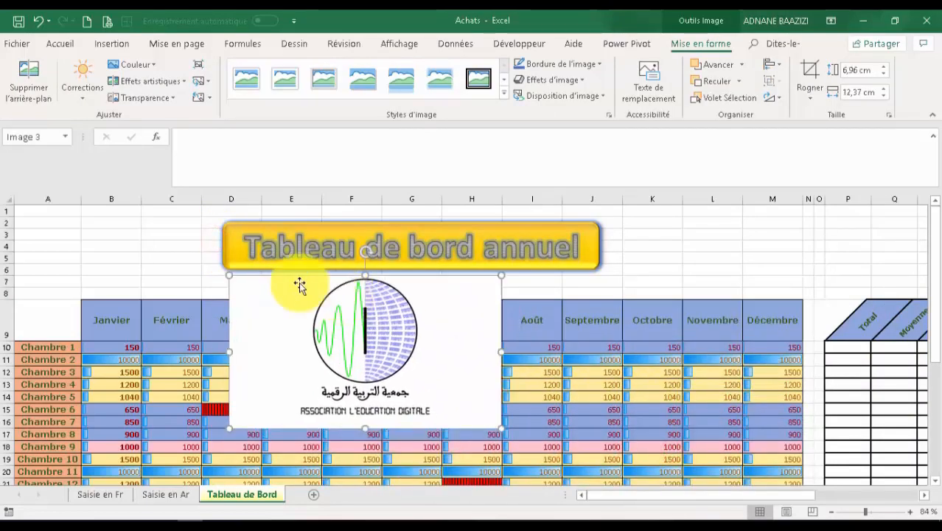
drag(227, 273, 233, 345)
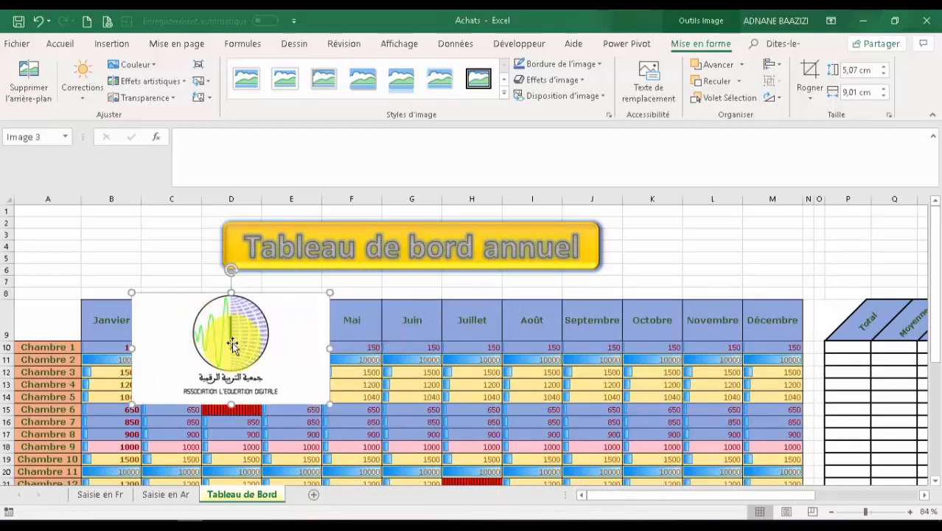
click(667, 246)
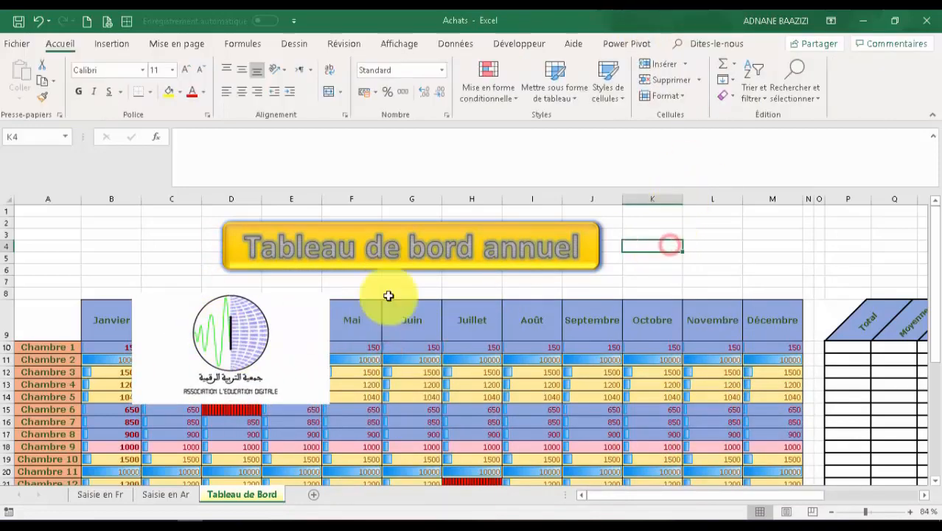
- Reduce the logo picture's size to 4.5 cm high and 8 cm wide
click(283, 328)
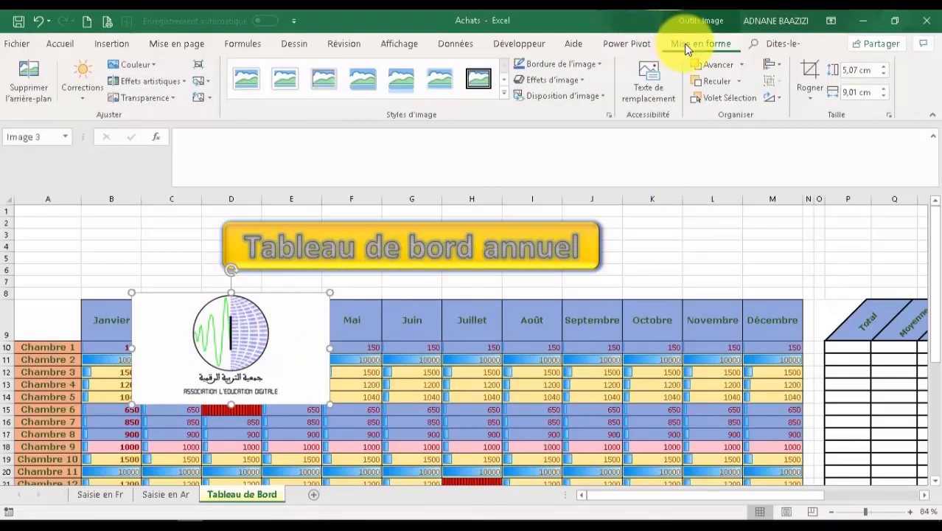
click(884, 97)
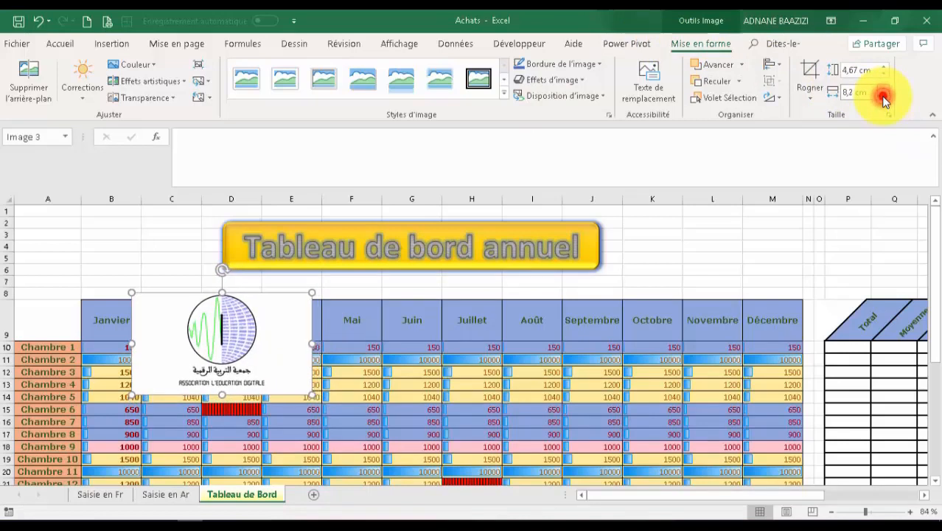
click(862, 70)
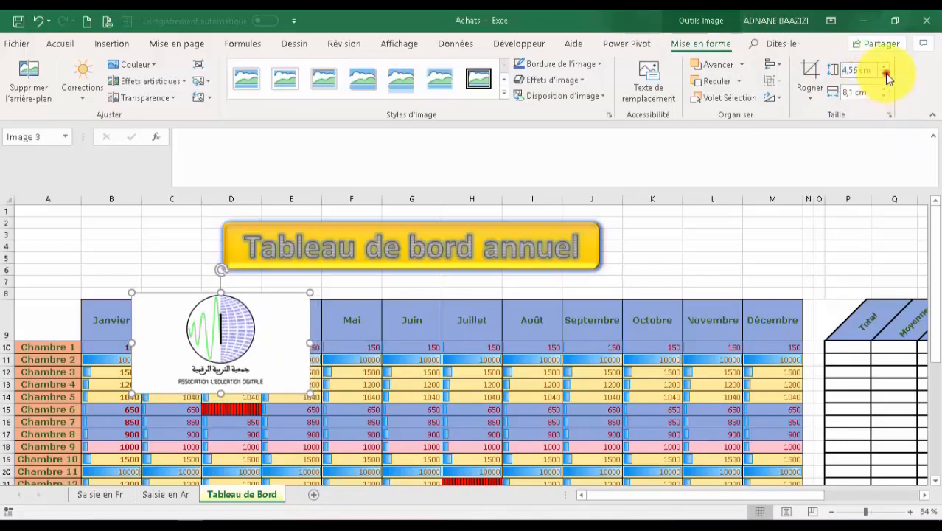
click(885, 76)
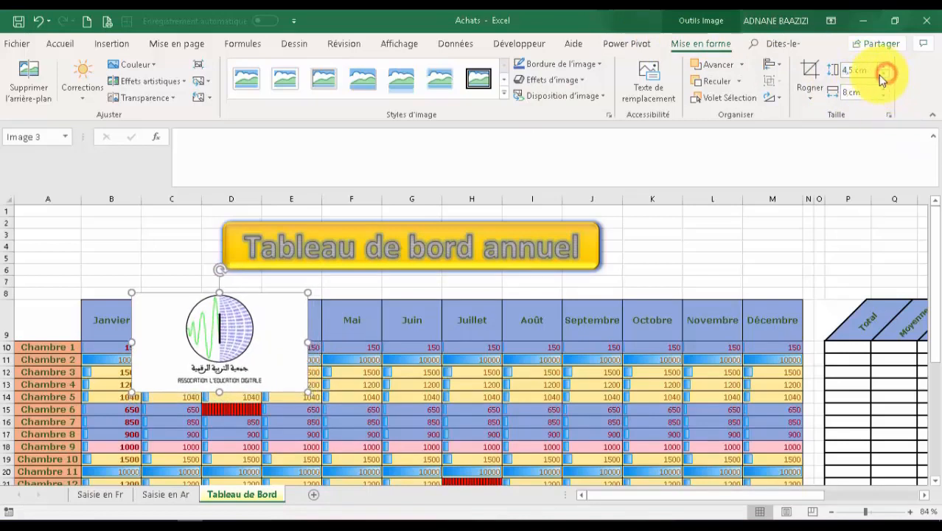
- Crop the blank margins on both sides of the logo, leaving a square of about 4.44 cm
click(816, 71)
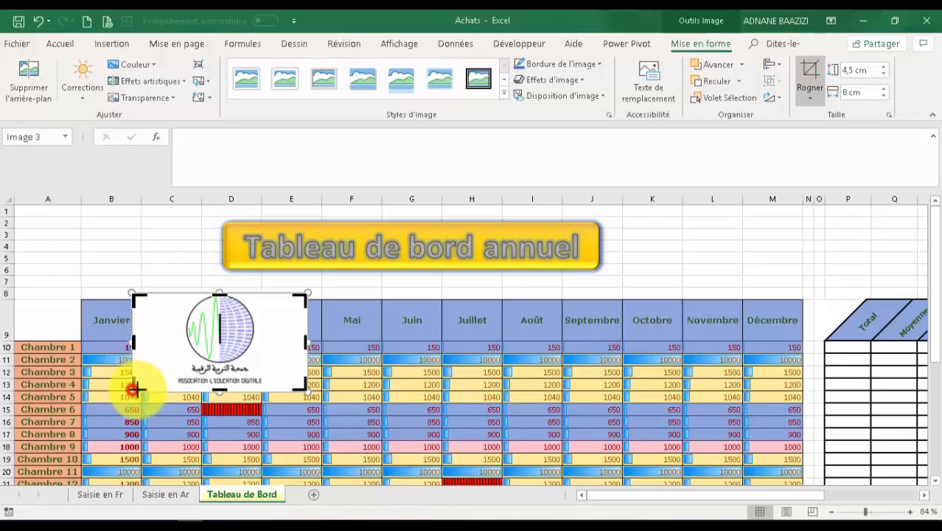
drag(136, 388, 174, 389)
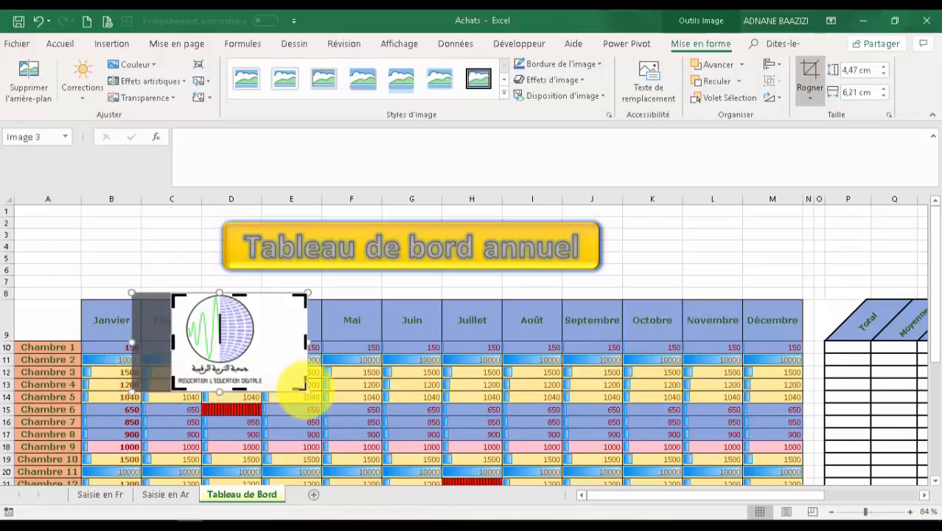
drag(302, 387, 267, 387)
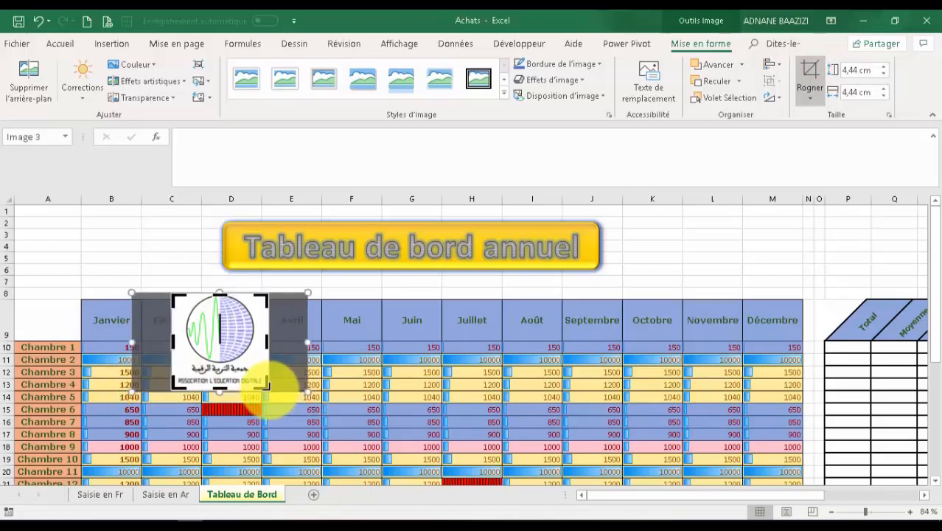
click(814, 71)
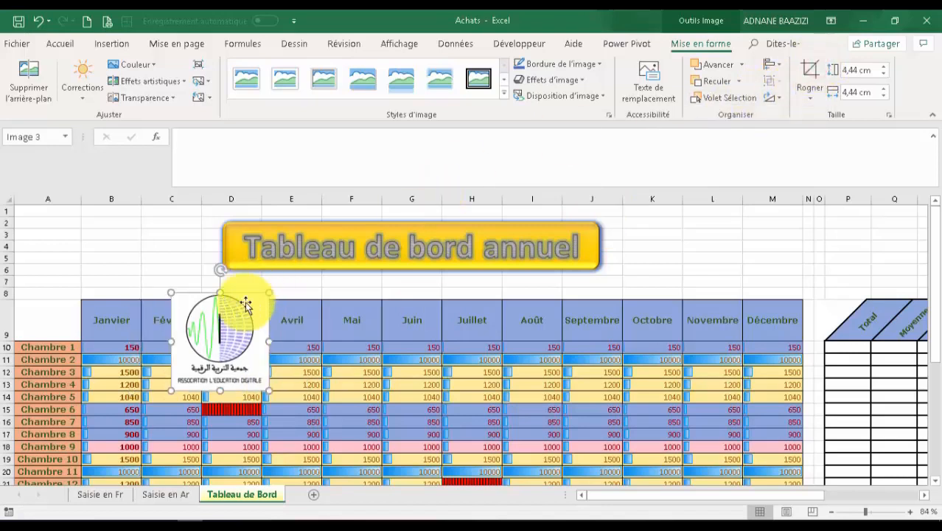
- Move the logo above the table over columns A and B and shrink it to about 3.53 cm square
drag(245, 304, 114, 222)
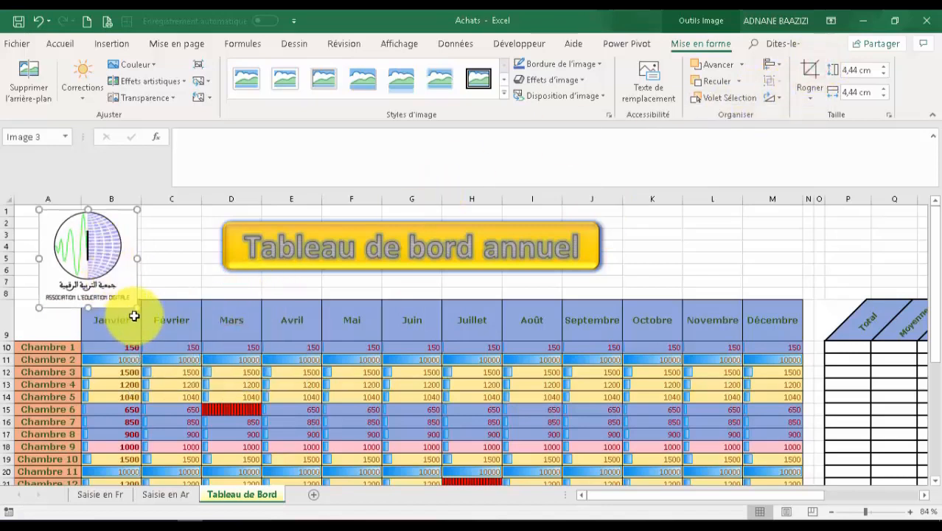
drag(137, 307, 116, 288)
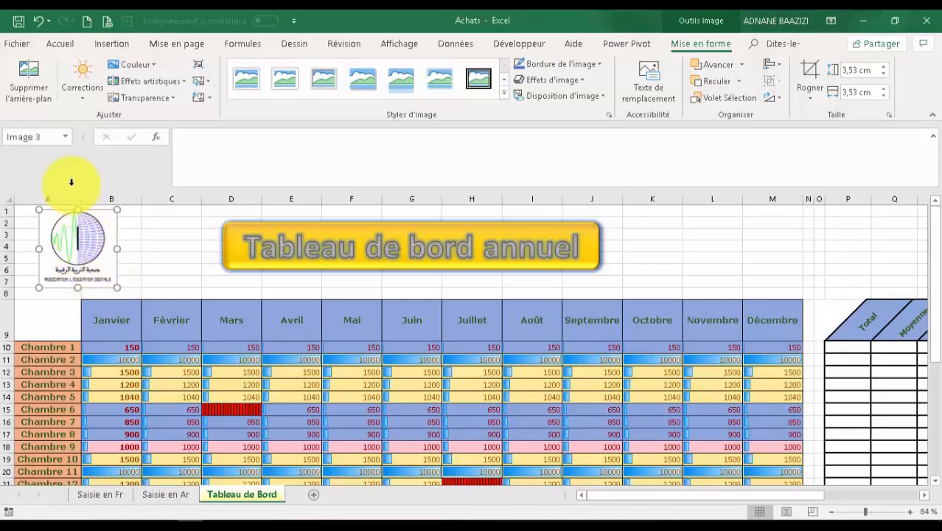
- Correct the logo's brightness and contrast with the 0% brightness, 40% contrast preset
click(81, 92)
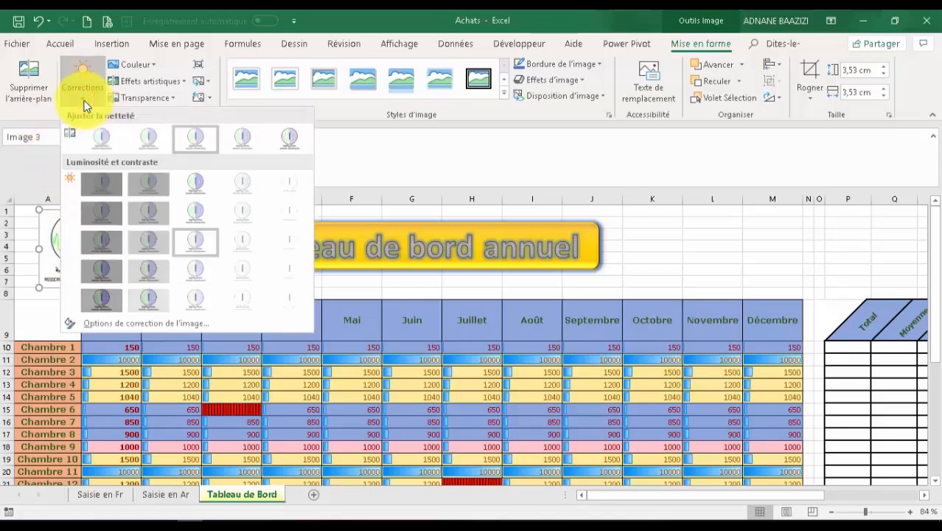
click(195, 229)
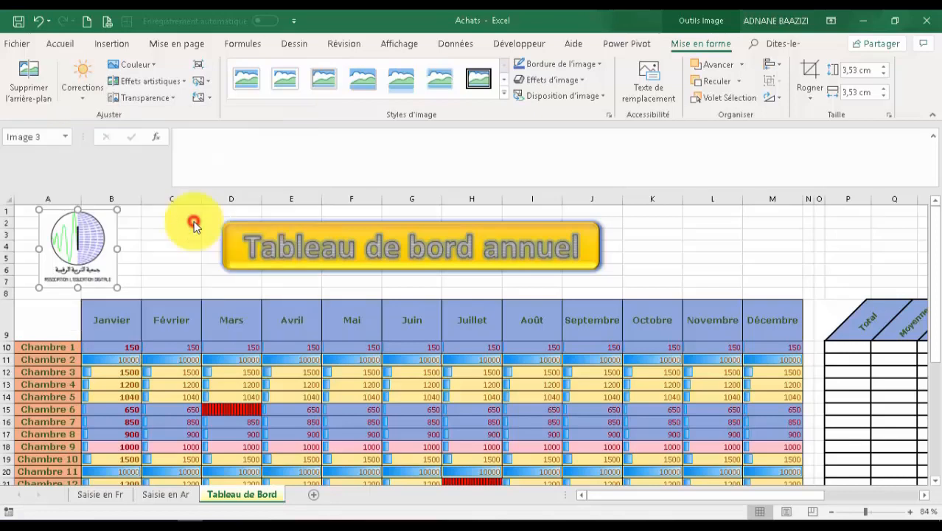
click(83, 92)
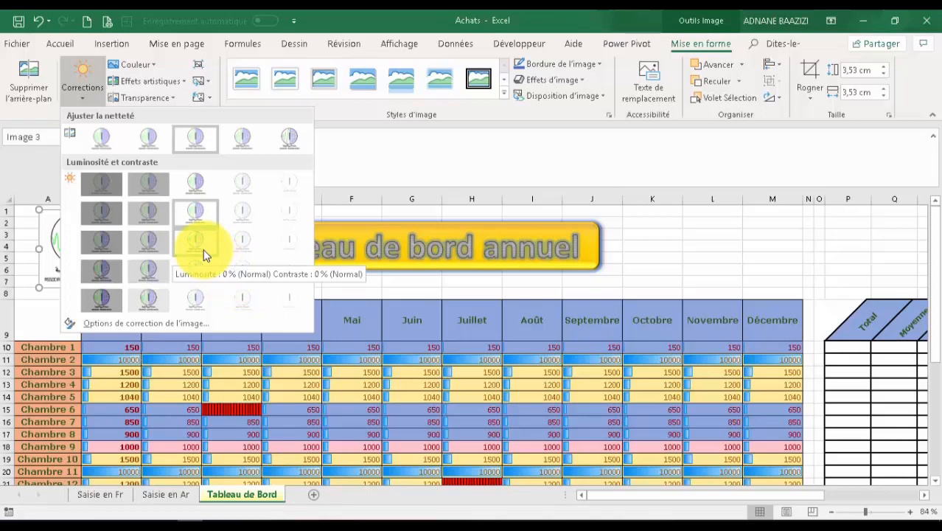
click(203, 309)
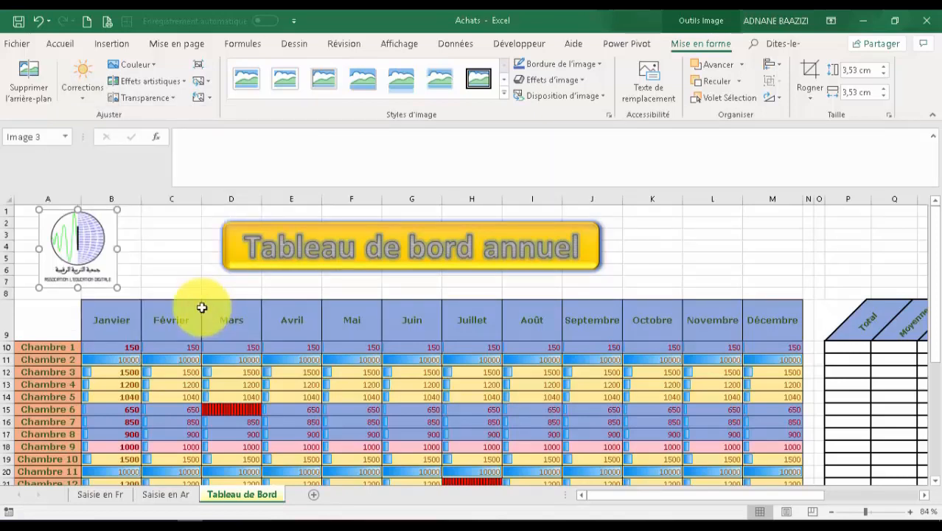
- Apply the last artistic effect in the fourth row to the logo and set its transparency to about 29%
click(179, 86)
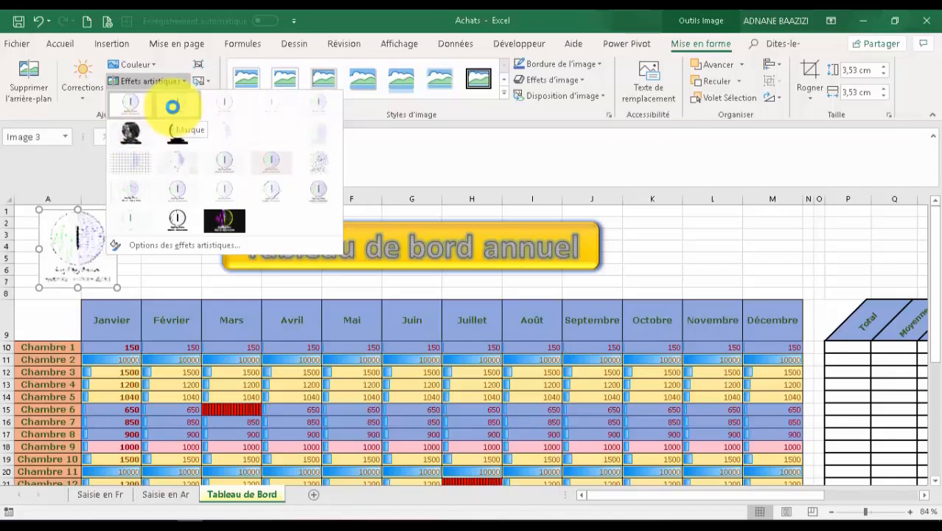
click(318, 193)
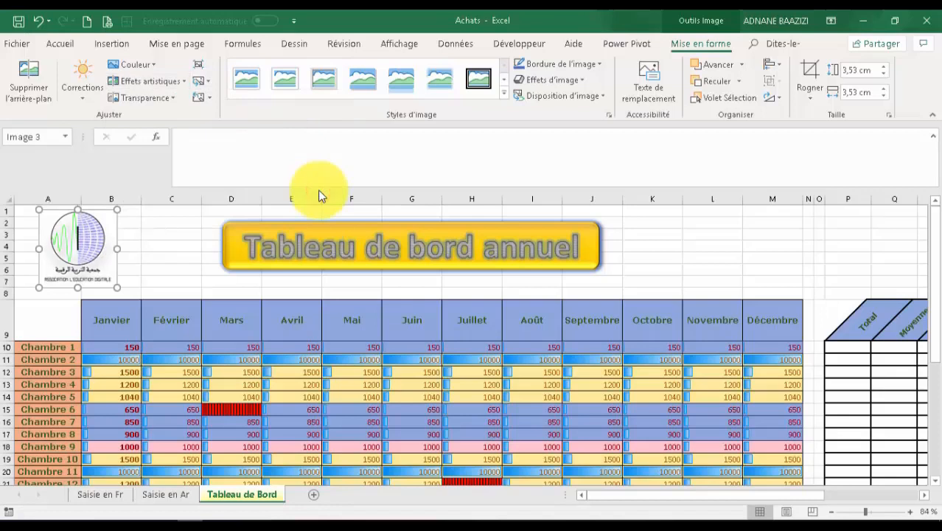
click(161, 98)
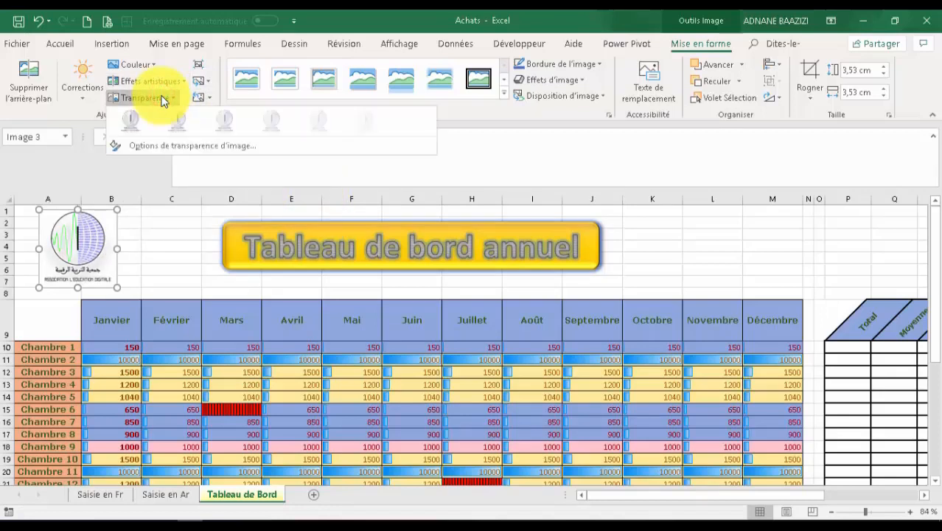
click(161, 148)
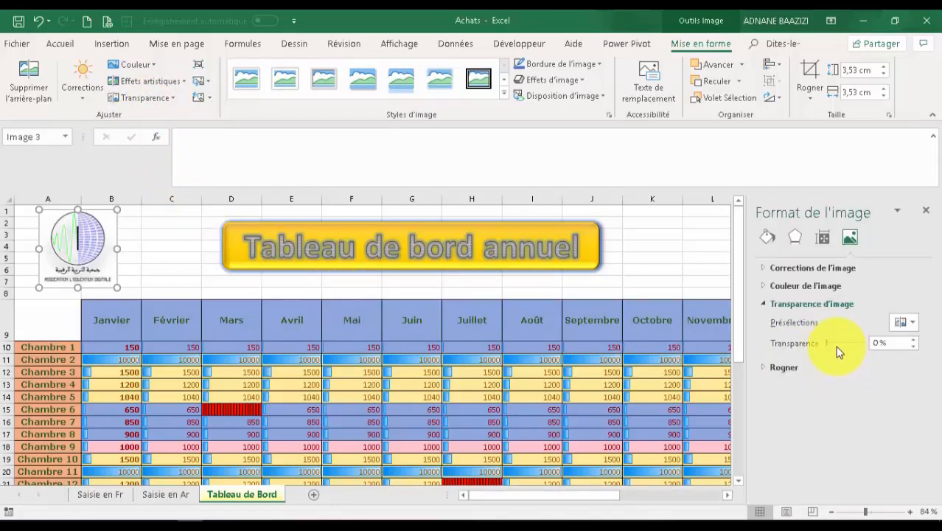
drag(831, 345, 844, 348)
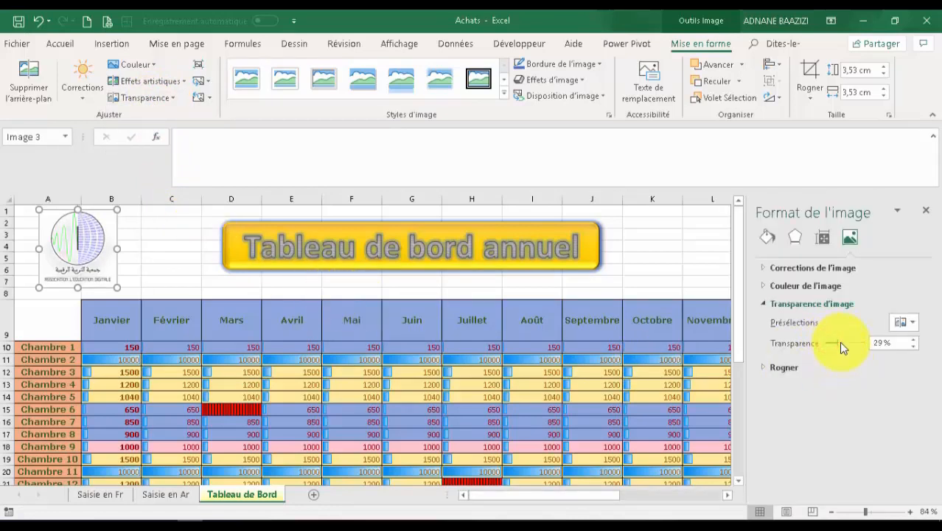
- Examine the logo's preset options for transparency, colour tone, and brightness and contrast
click(913, 322)
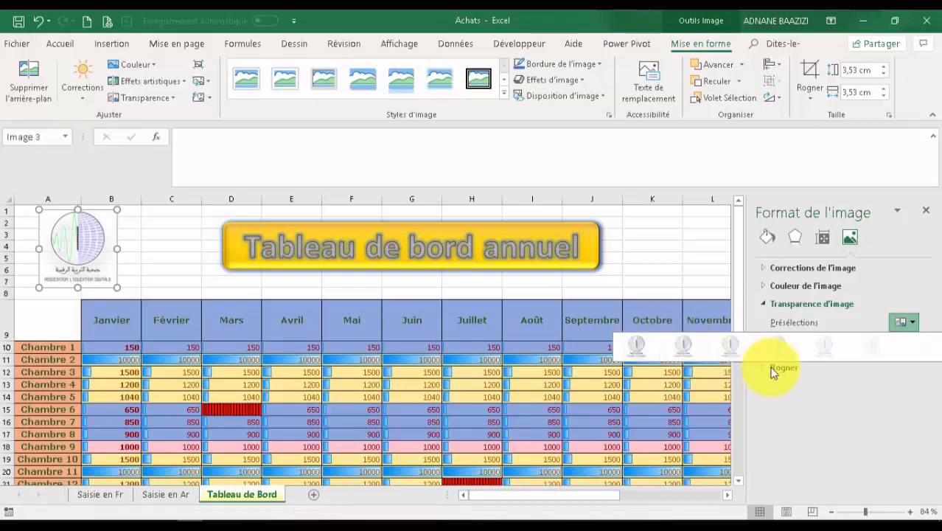
click(809, 427)
click(767, 287)
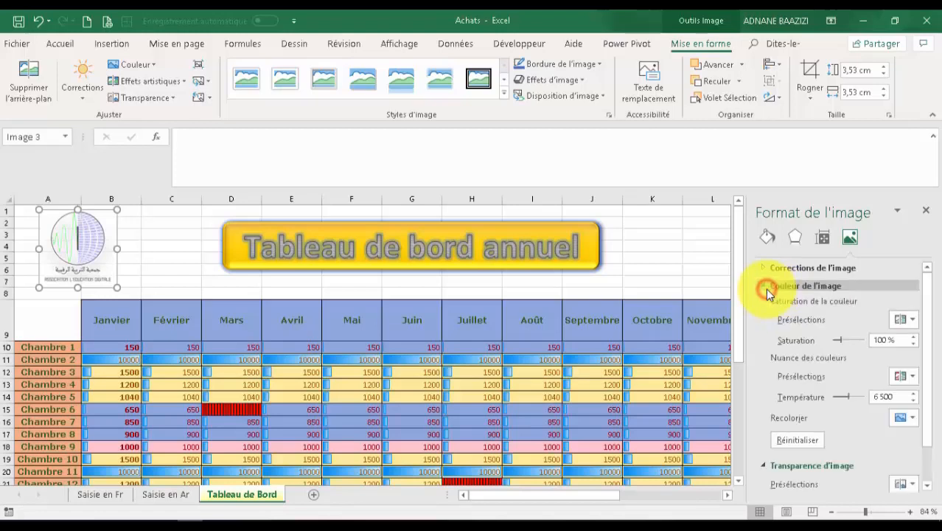
click(910, 377)
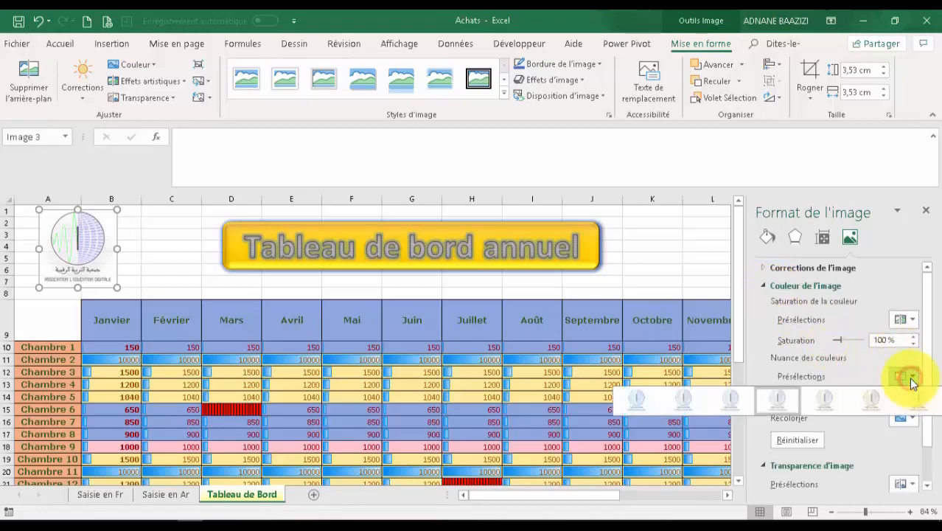
click(869, 355)
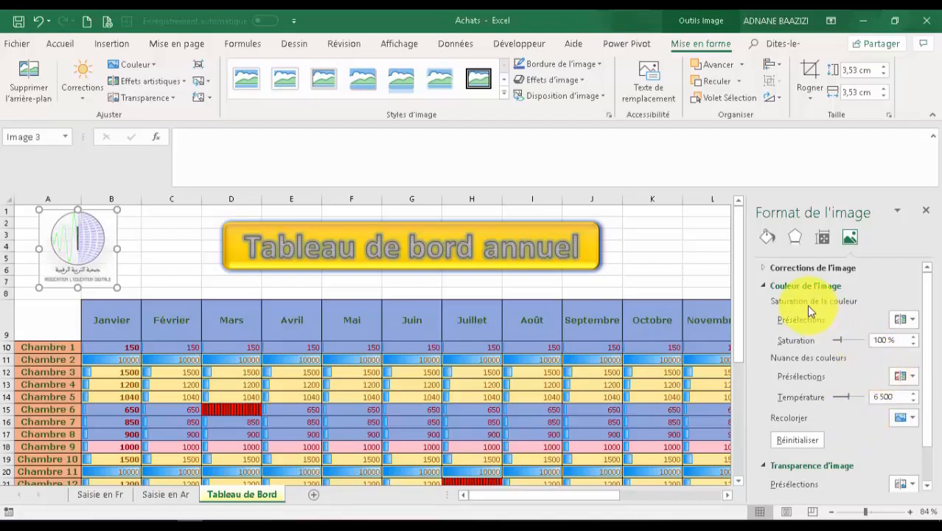
click(771, 269)
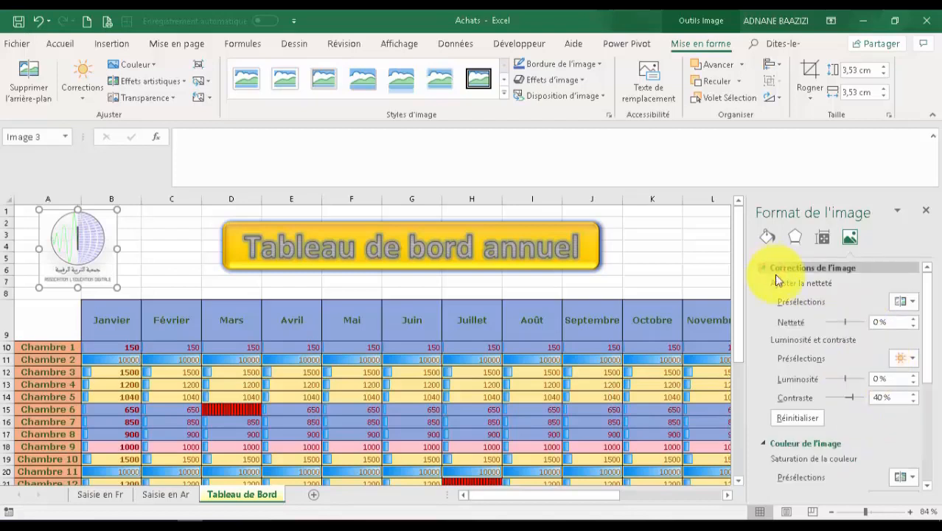
click(903, 359)
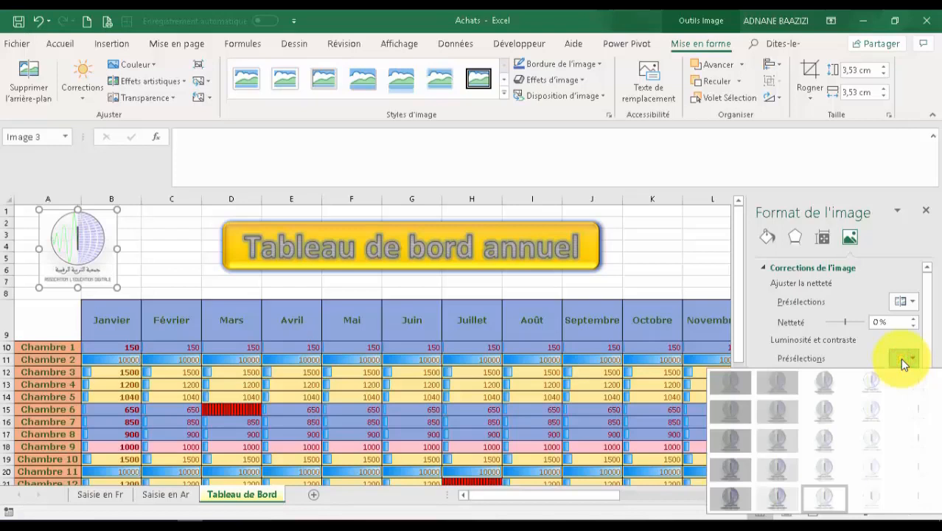
click(900, 359)
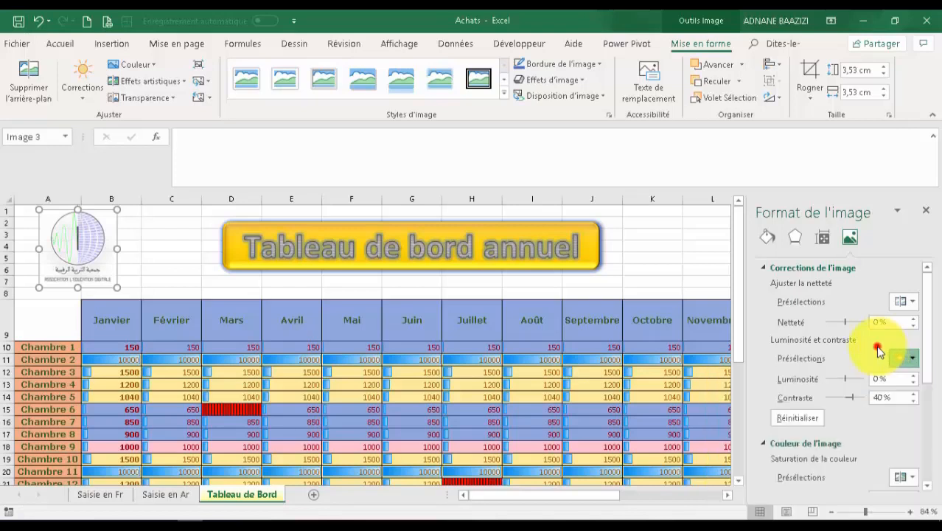
- Apply the 1 pt soft-edge preset to the logo
click(934, 305)
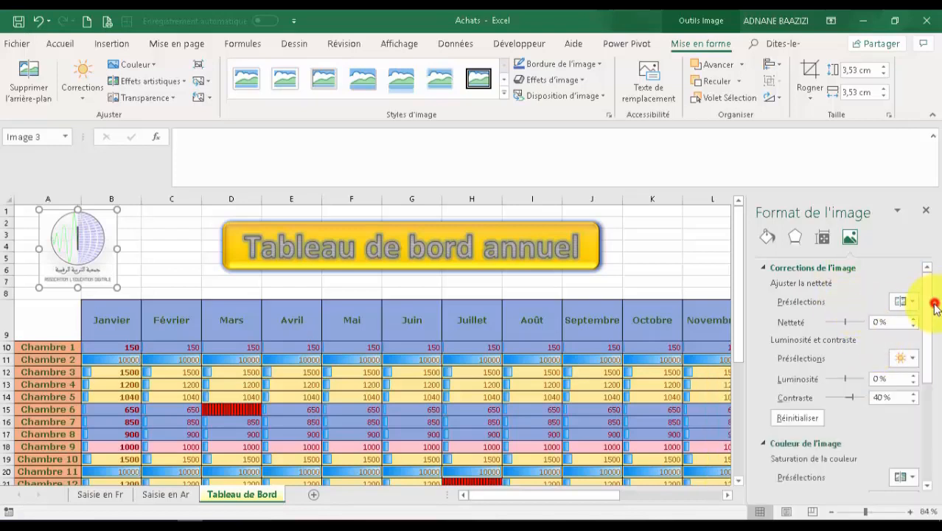
click(790, 239)
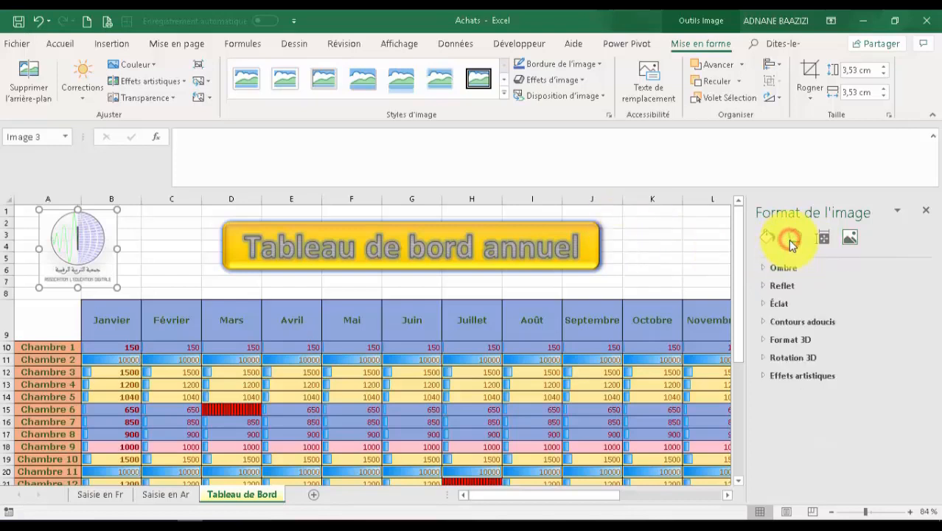
click(767, 376)
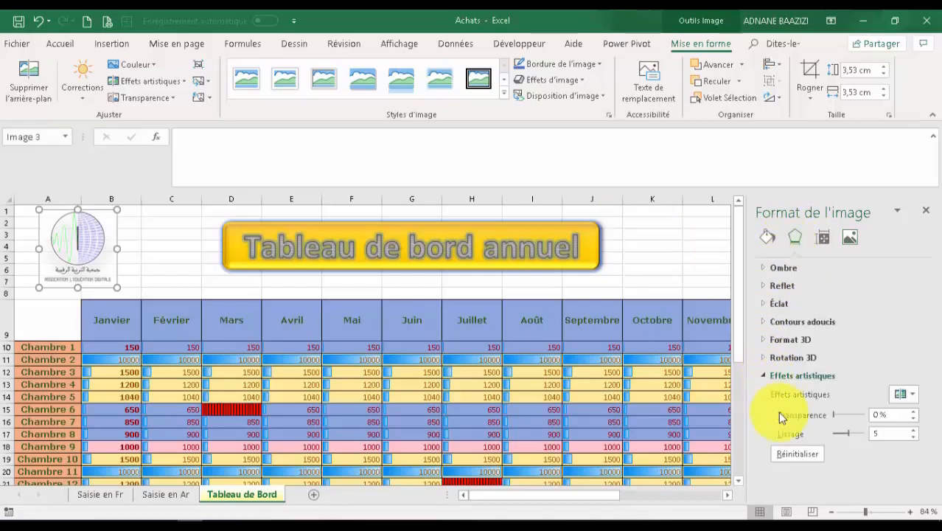
click(762, 322)
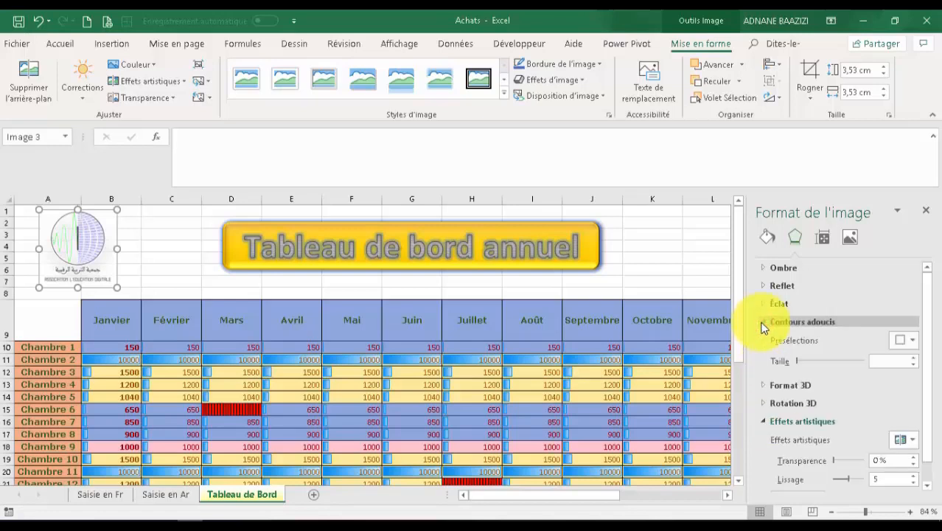
click(895, 338)
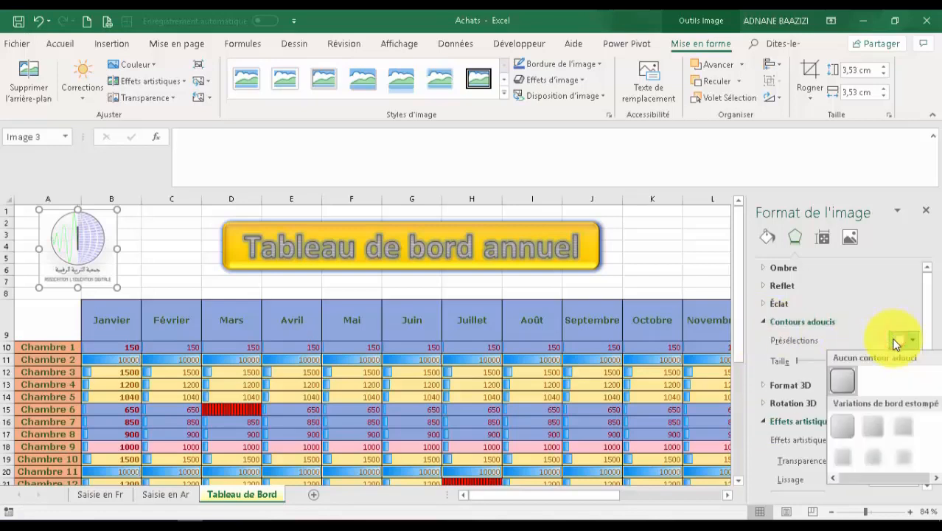
click(842, 426)
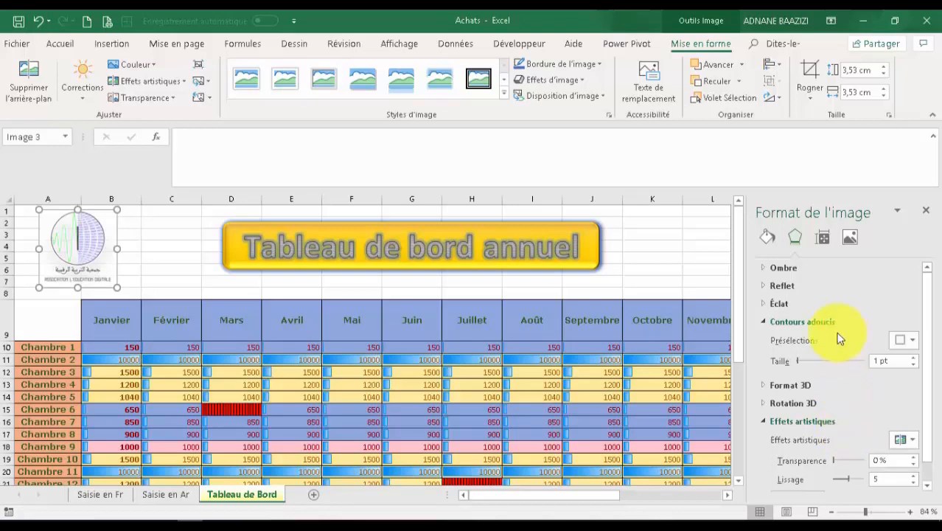
- Apply a reflection preset to the logo with 50% transparency, 56% size, 0.5 pt blur and 4 pt distance
click(766, 286)
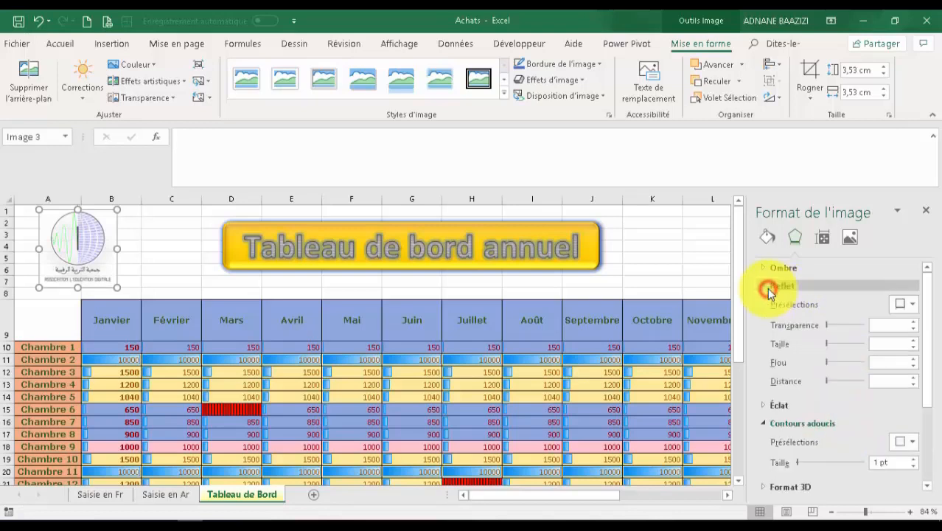
click(907, 305)
click(884, 237)
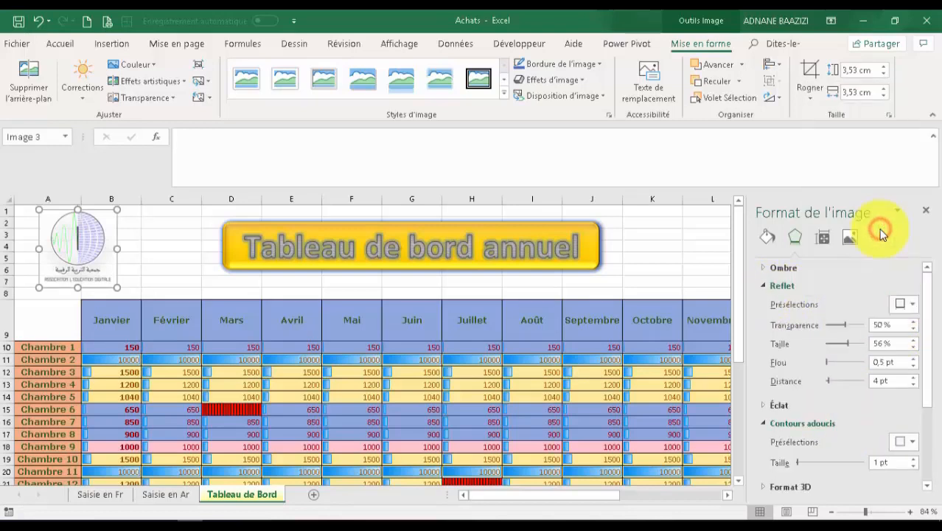
- Try an orange and a blue shadow colour on the logo
click(781, 270)
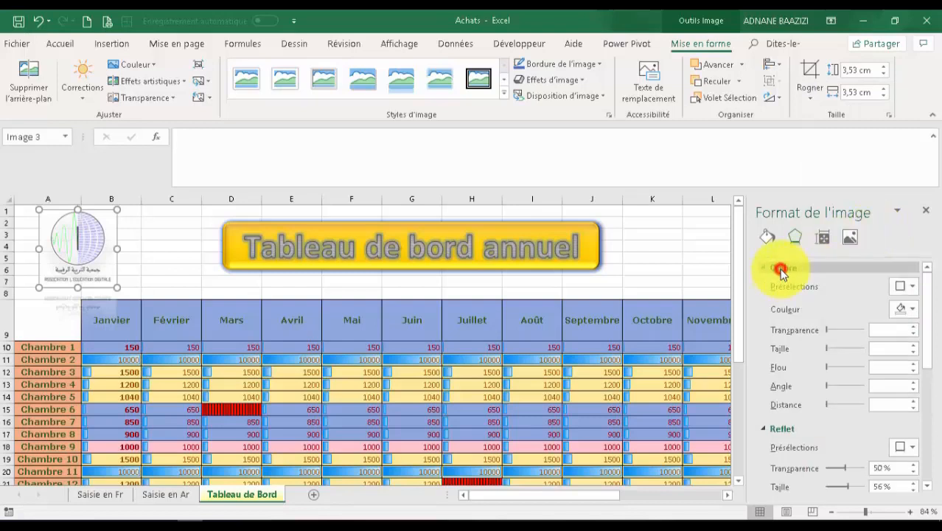
click(905, 309)
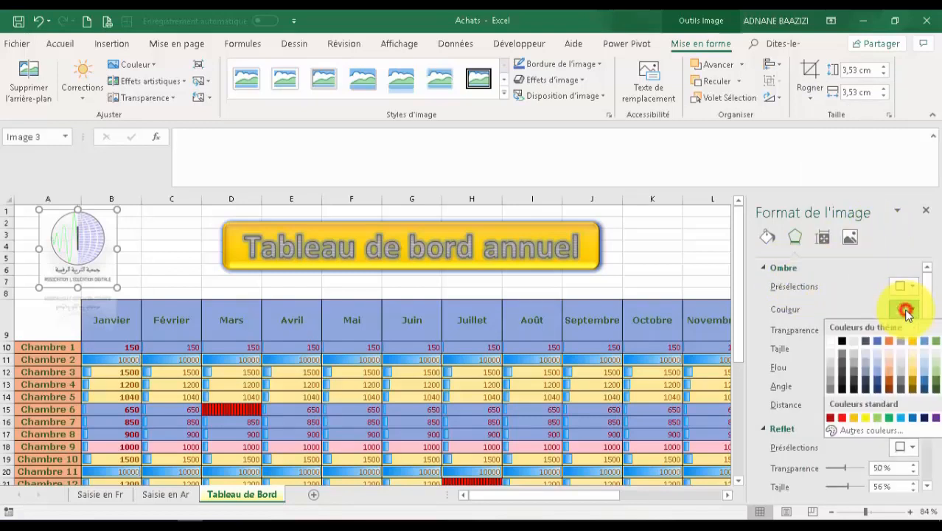
click(892, 368)
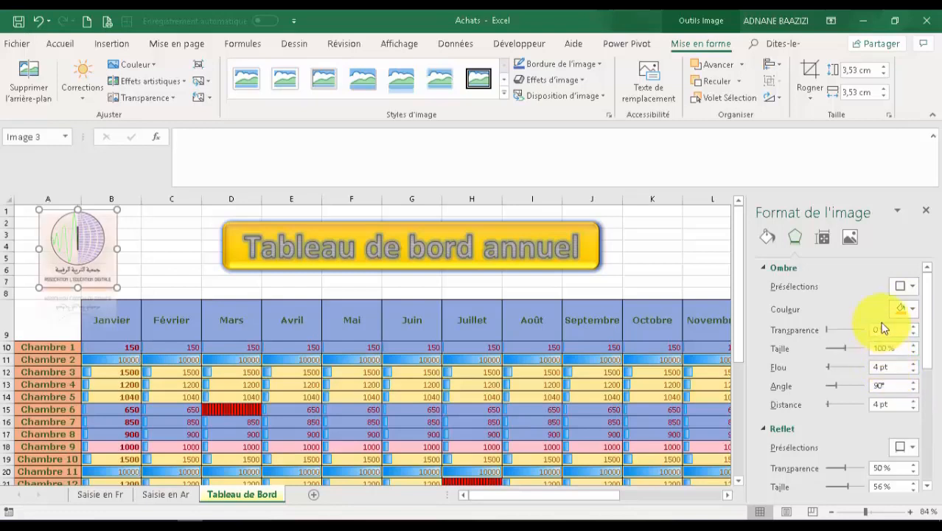
click(903, 311)
click(925, 379)
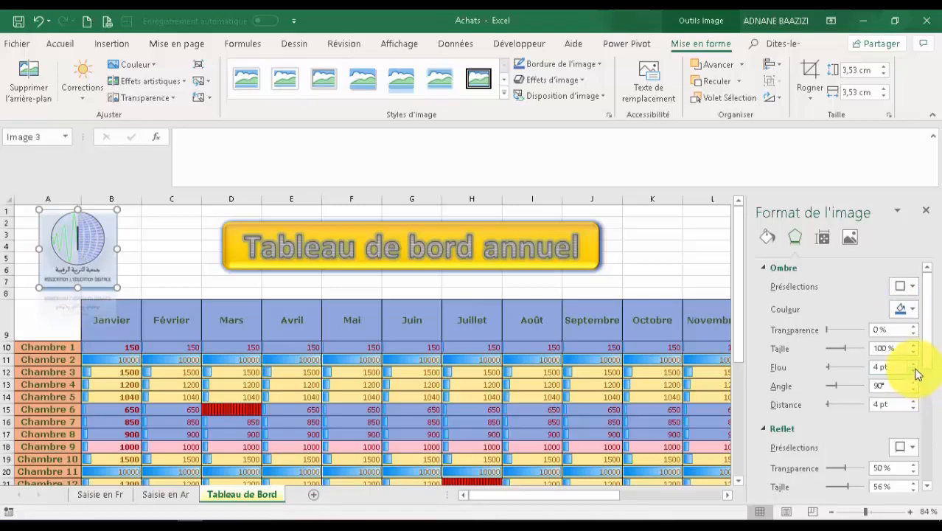
- Apply the centred outer shadow preset to the logo with 60% transparency, 102% size and 5 pt blur, and finish formatting the image
click(905, 288)
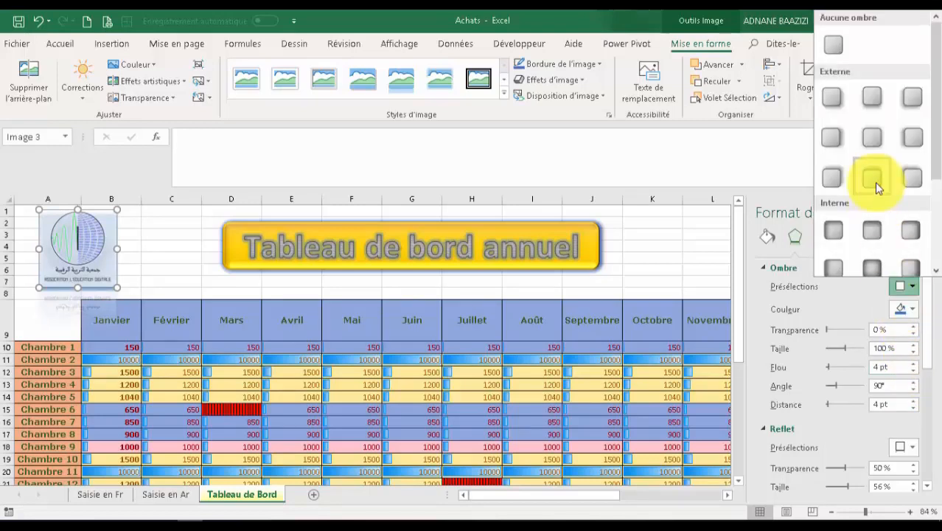
click(871, 140)
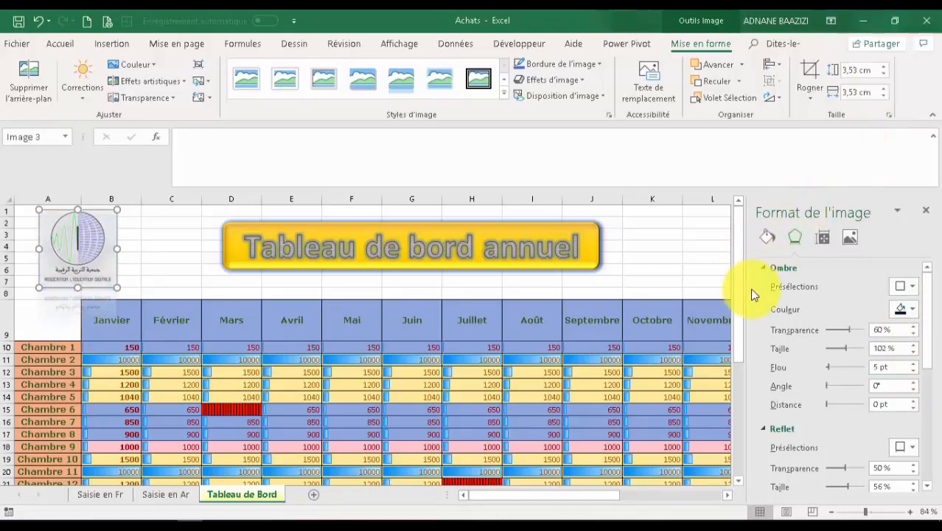
click(763, 268)
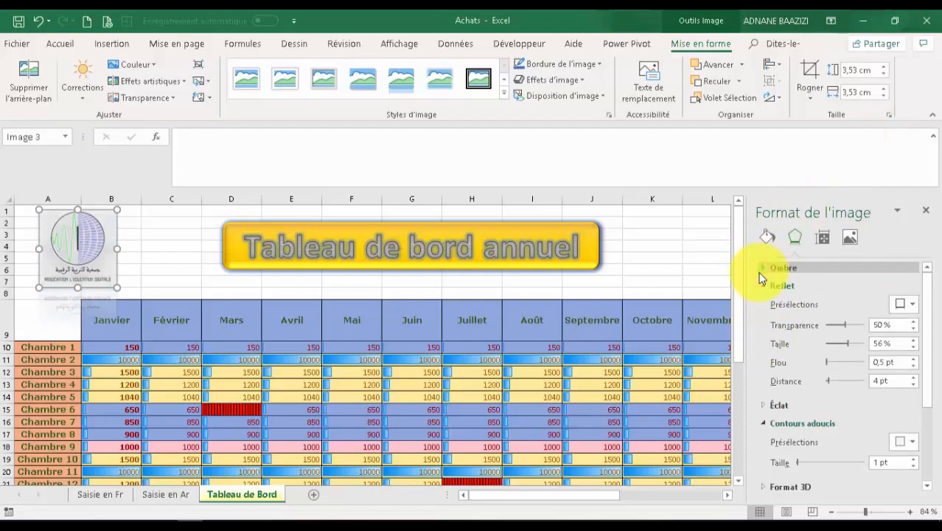
click(765, 285)
click(764, 321)
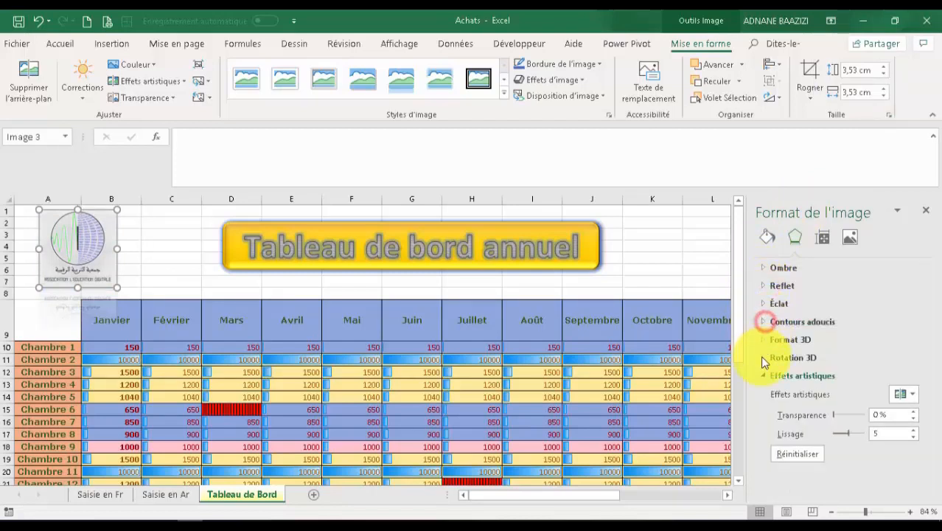
click(764, 375)
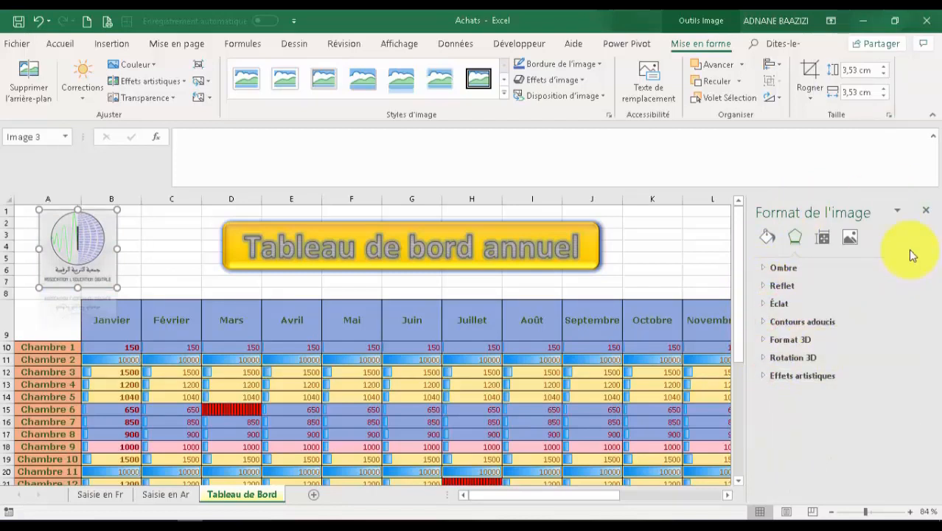
click(927, 212)
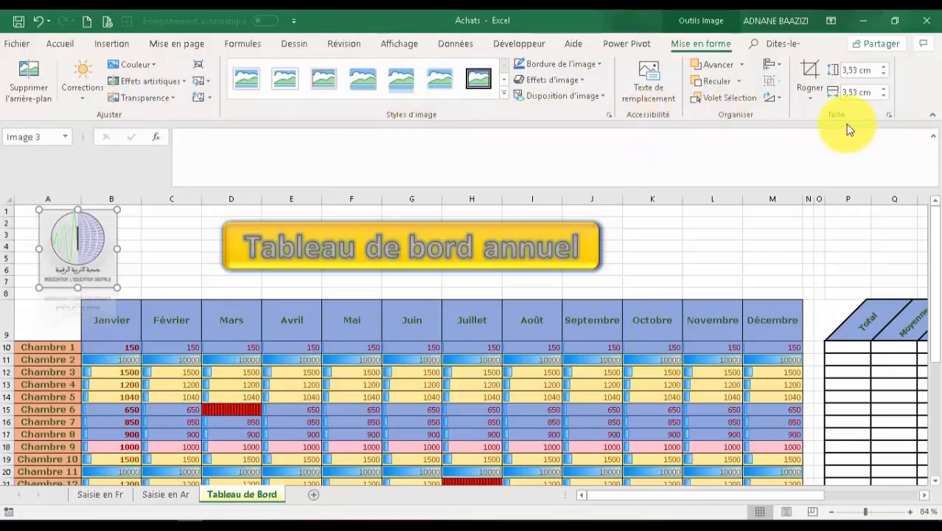
- Remove the logo's background, marking the globe's caption lines as areas to keep, and keep the changes
click(46, 83)
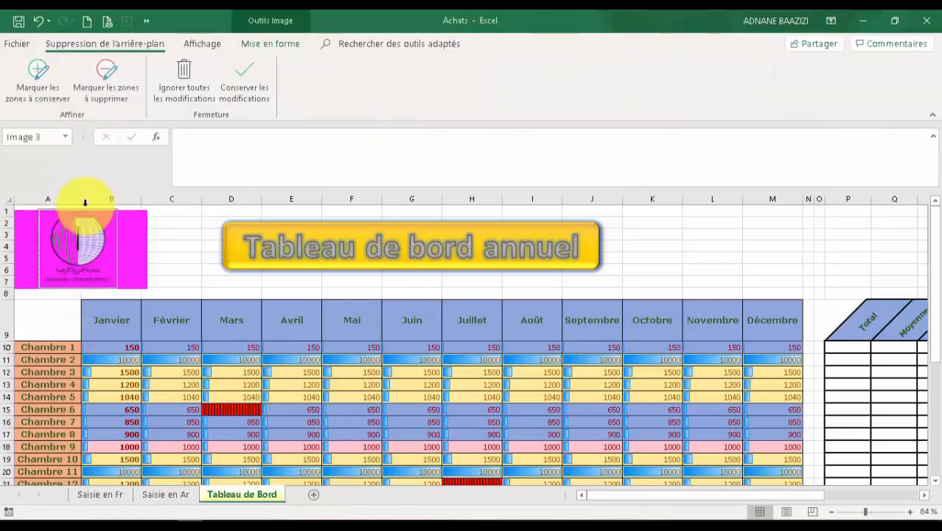
click(43, 74)
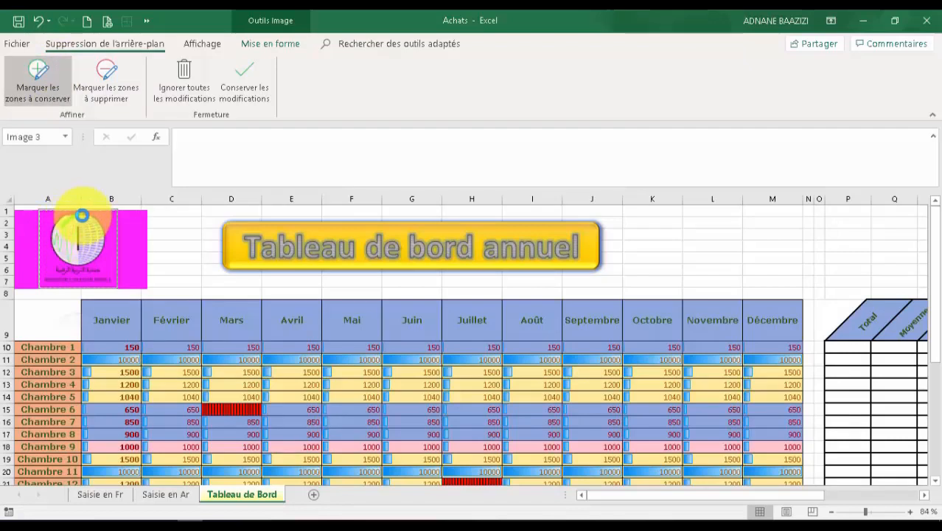
drag(58, 269, 108, 278)
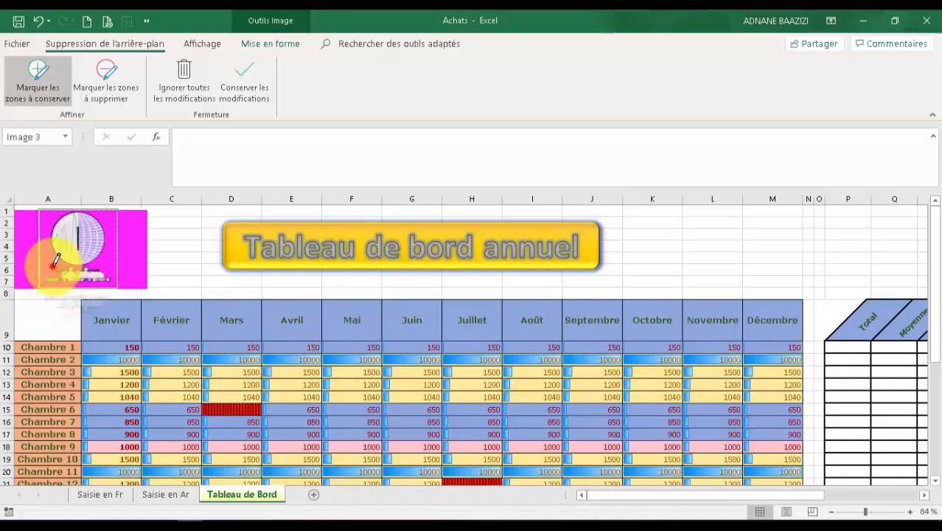
drag(46, 269, 105, 277)
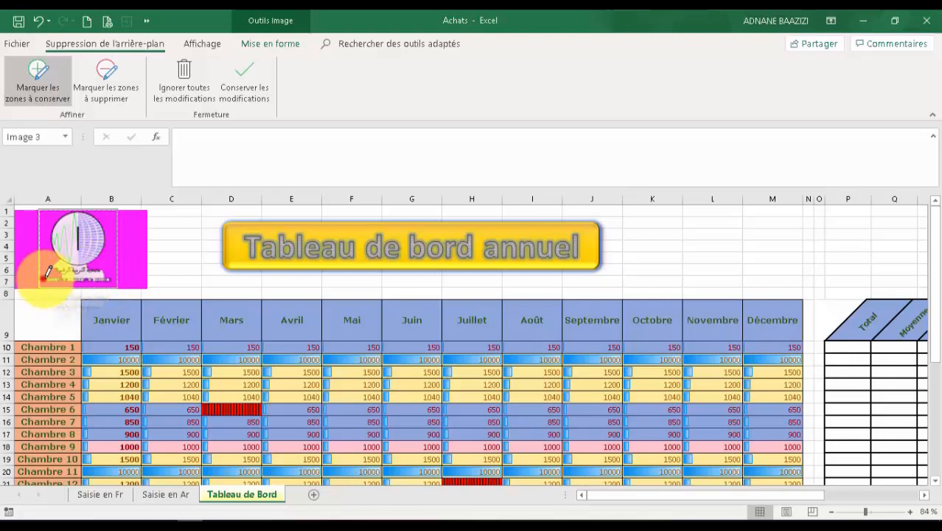
drag(42, 273, 112, 271)
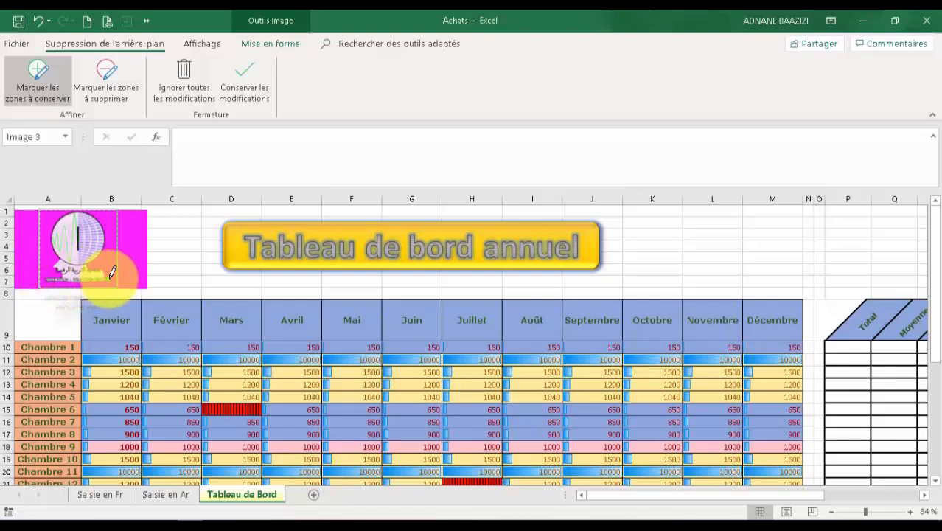
click(246, 104)
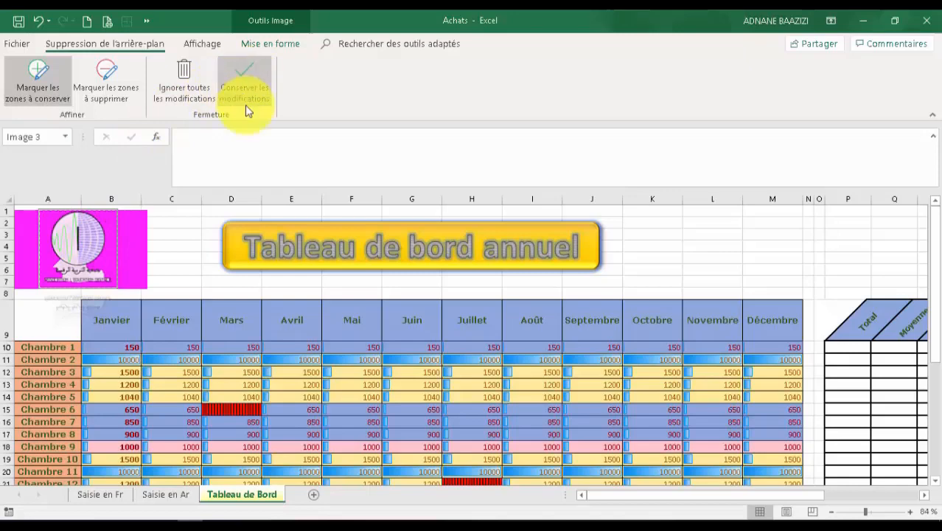
click(185, 250)
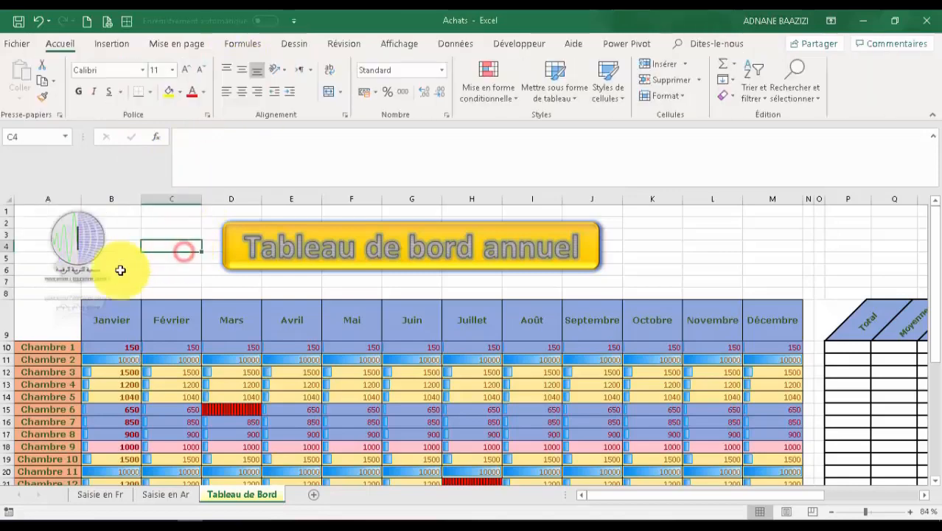
- Place a copy of the logo above the Novembre and Décembre columns, across from the original
click(86, 263)
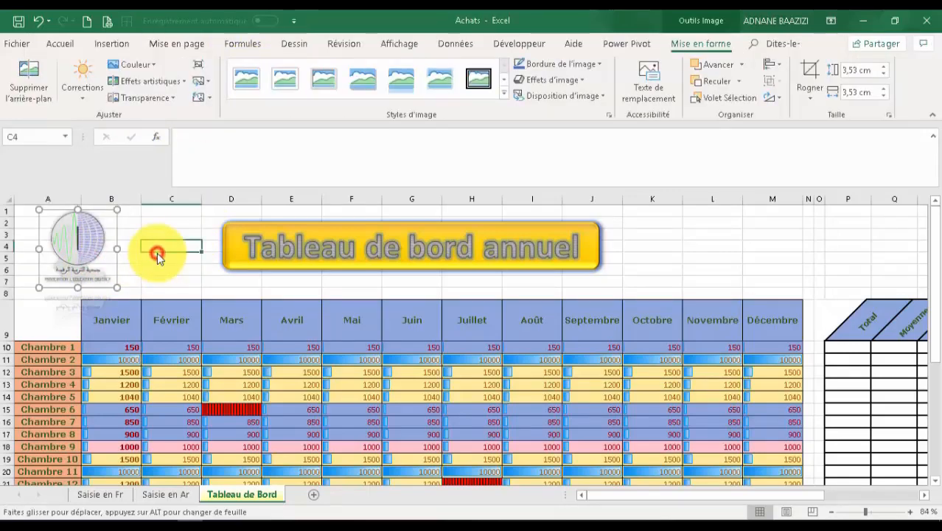
click(100, 252)
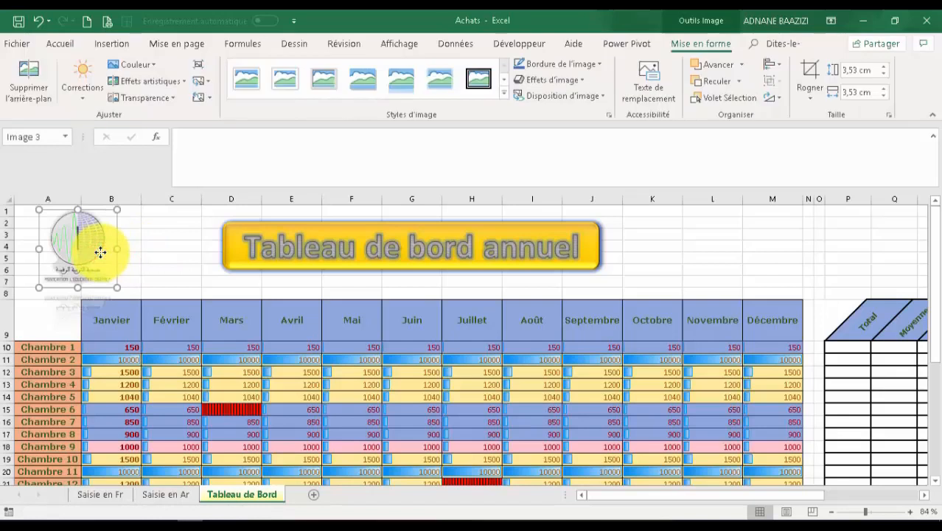
drag(100, 253, 748, 221)
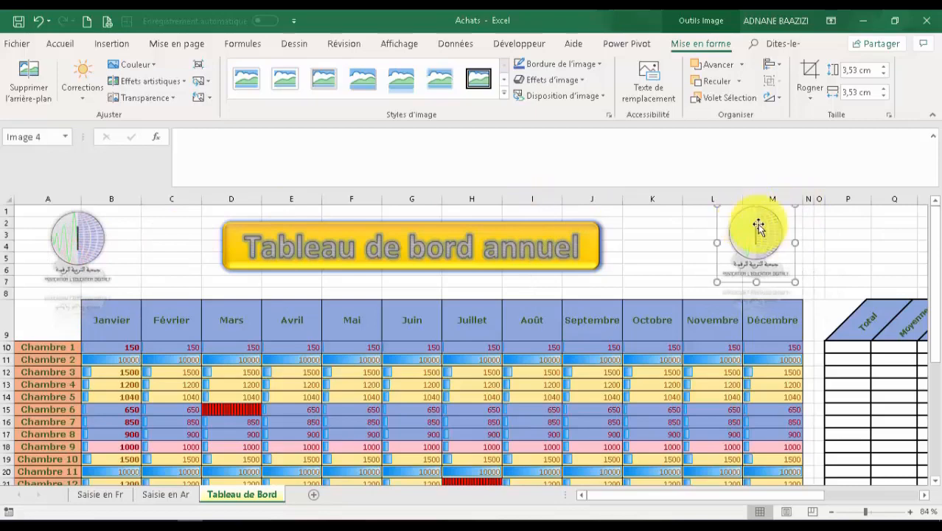
click(811, 235)
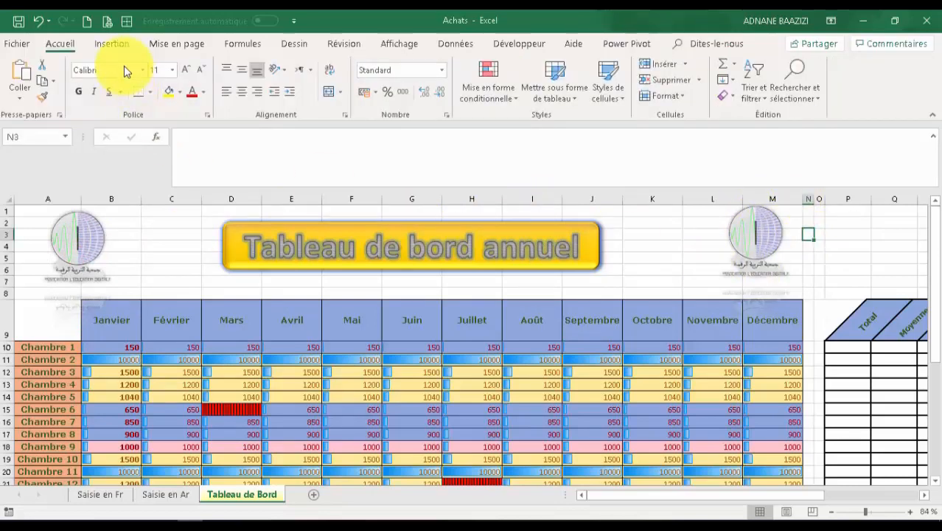
- Insert a SmartArt diagram using the first layout of the Cycle category
click(112, 44)
click(182, 88)
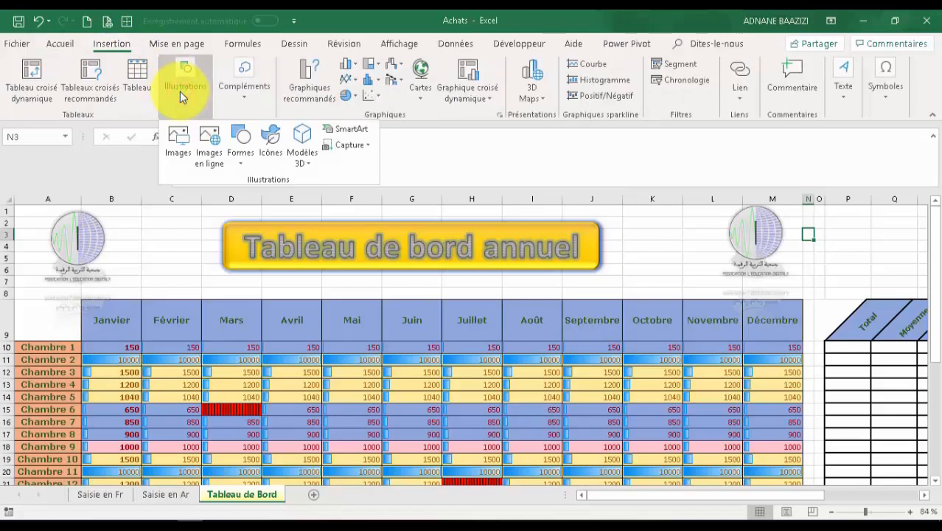
click(303, 163)
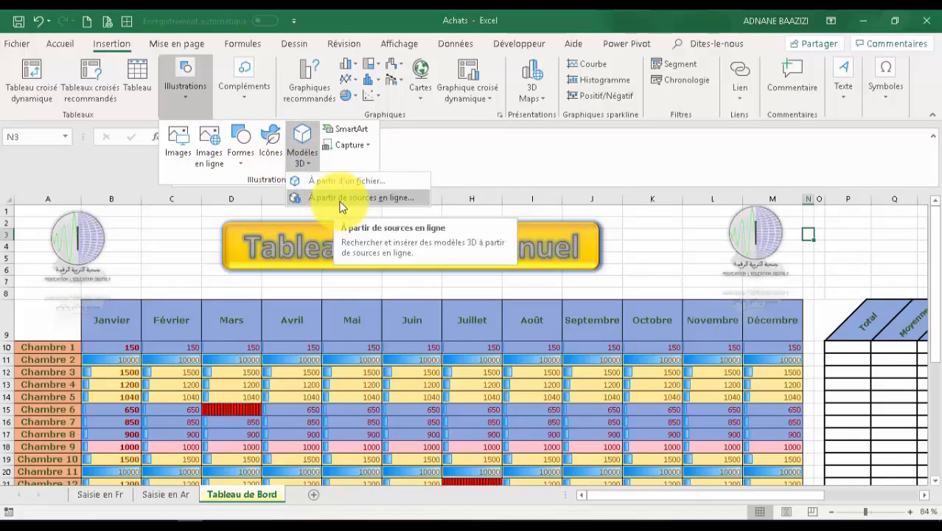
click(350, 132)
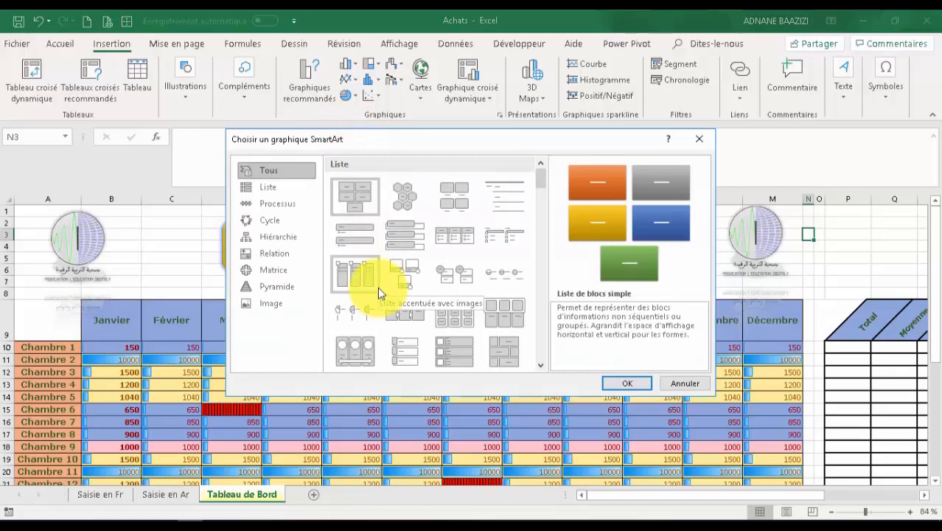
click(282, 205)
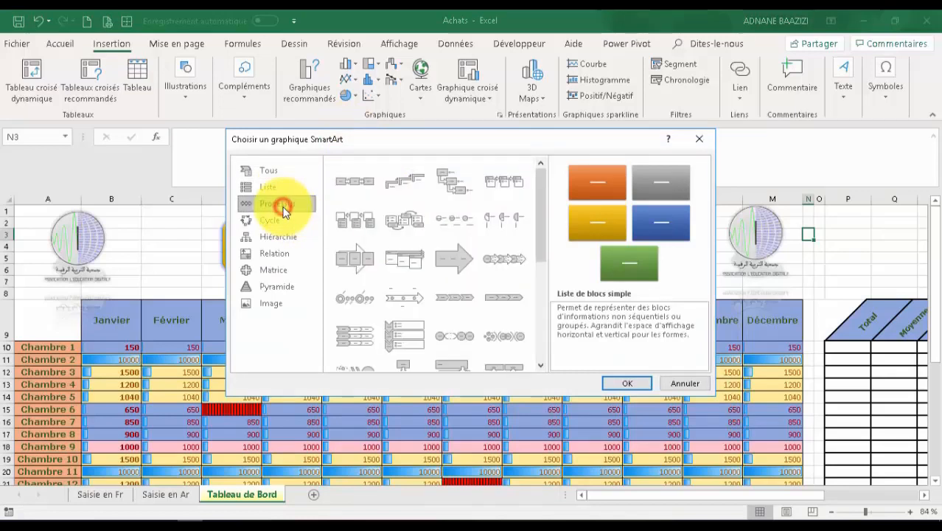
click(274, 220)
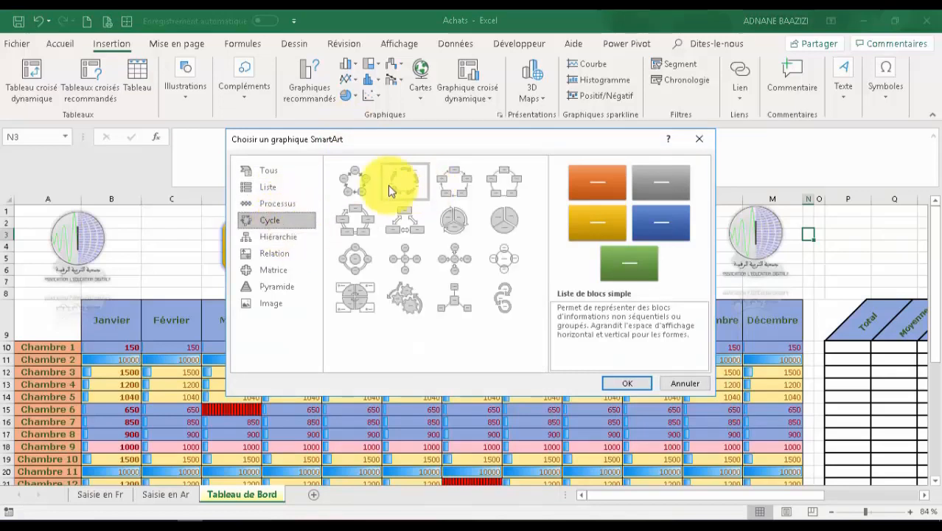
click(351, 190)
click(611, 384)
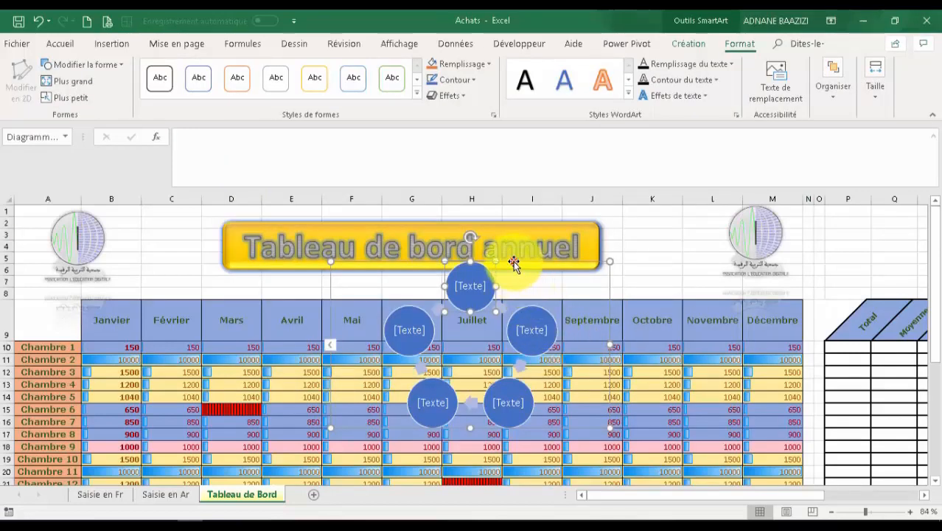
- Move the SmartArt diagram down clear of the banner and label its first two circles Chambre1 and Chambre2
drag(516, 262, 452, 281)
click(413, 305)
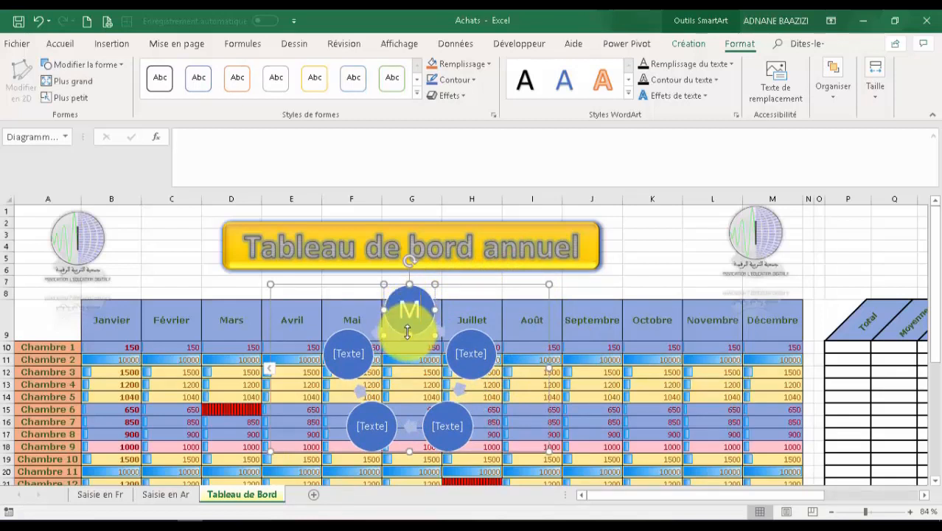
text(Chambre1)
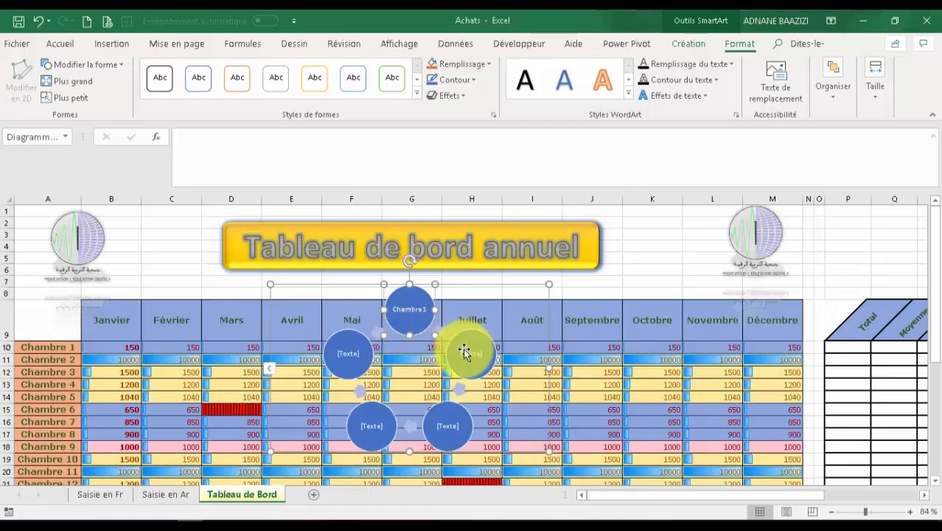
click(465, 352)
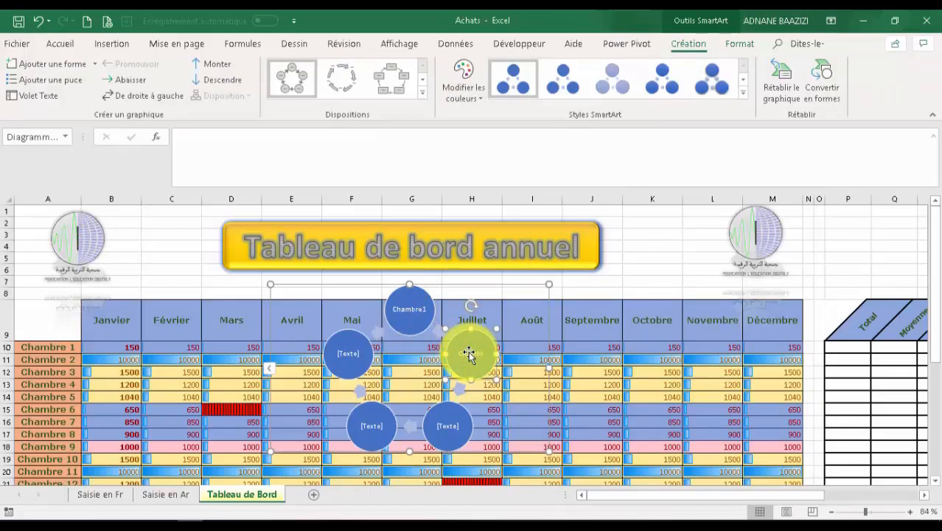
double_click(471, 355)
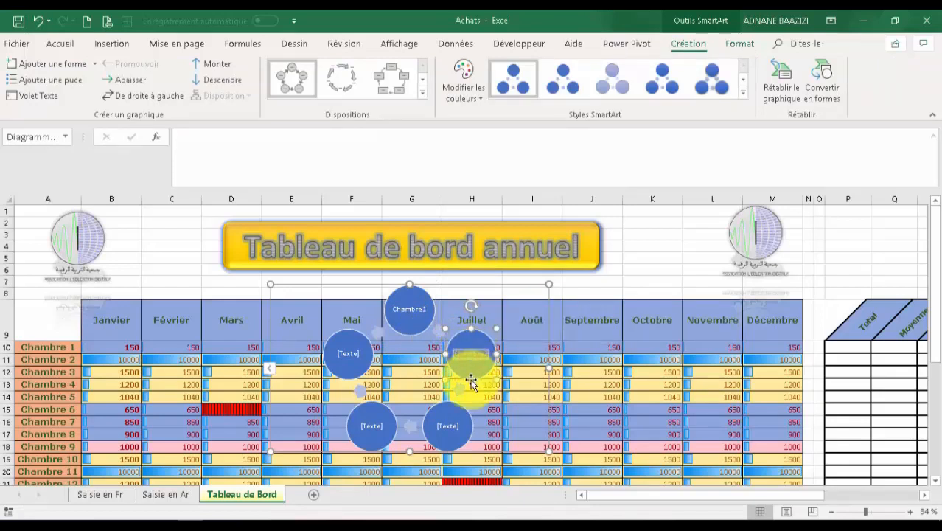
- Paste Chambre2 as the diagram's third circle and delete the empty circle it replaces
click(446, 426)
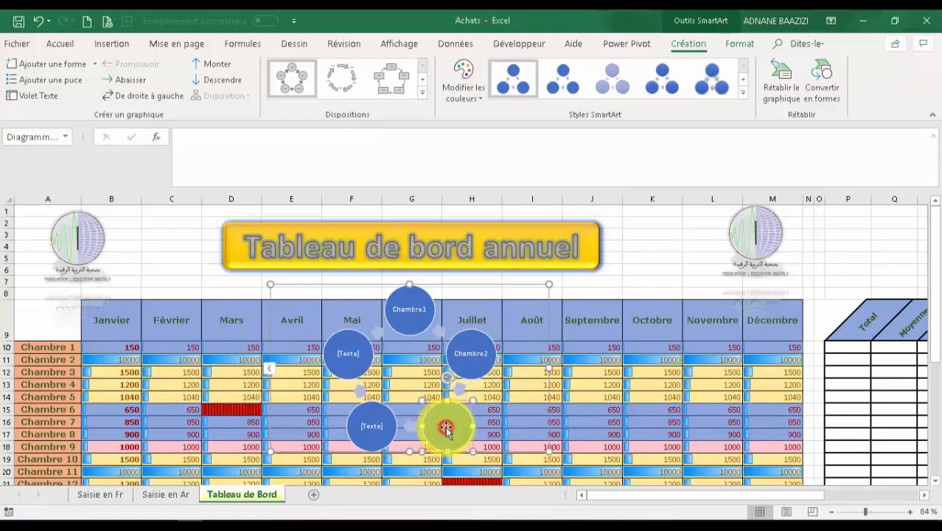
key(ctrl+a)
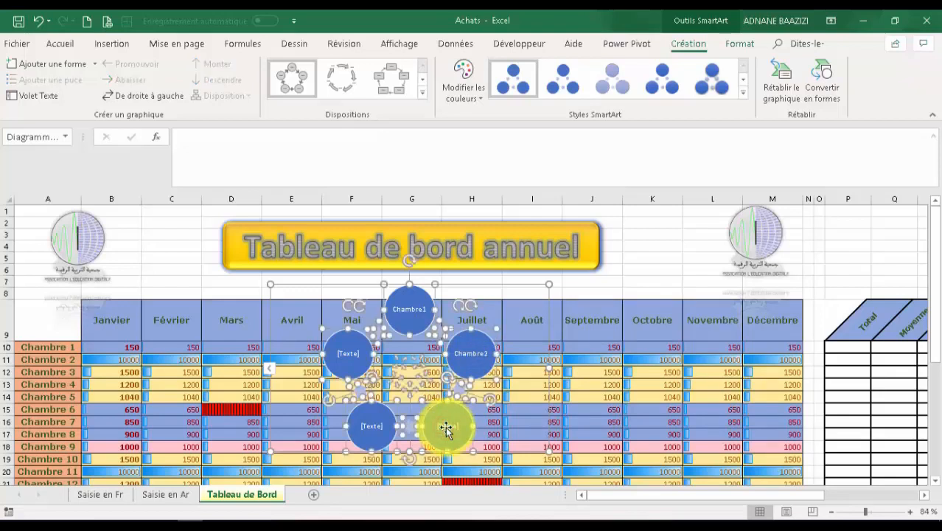
click(446, 426)
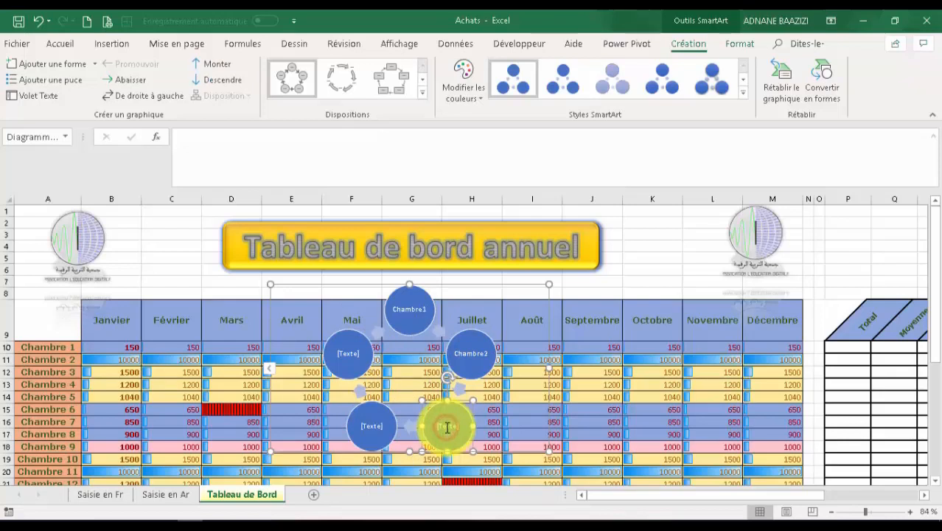
key(ctrl+v)
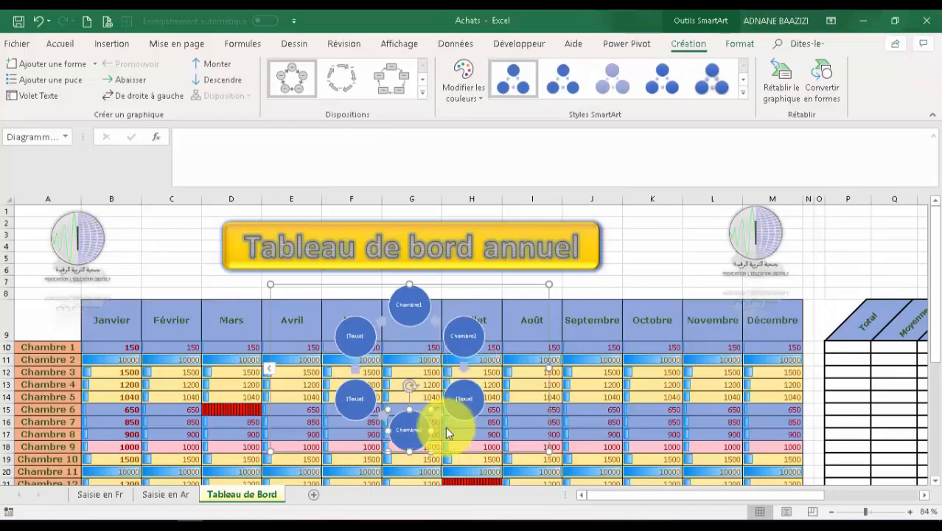
click(460, 384)
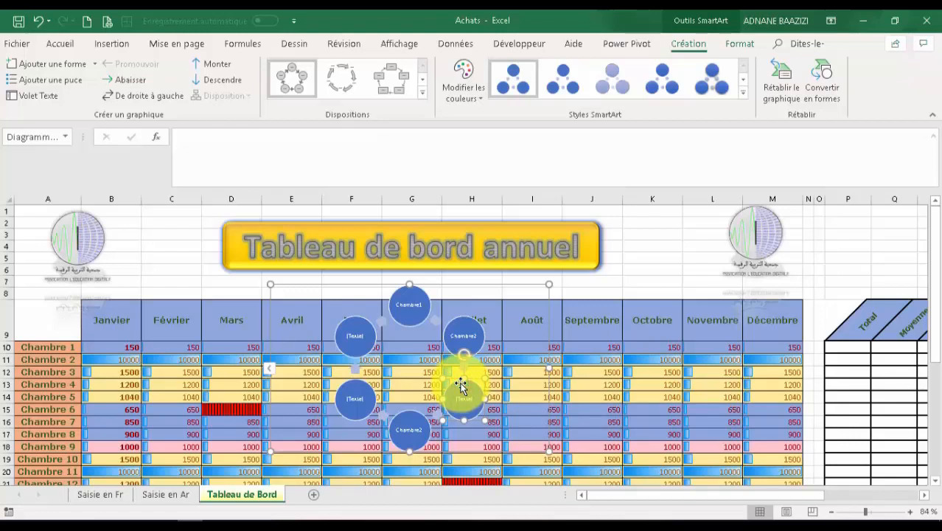
key(Delete)
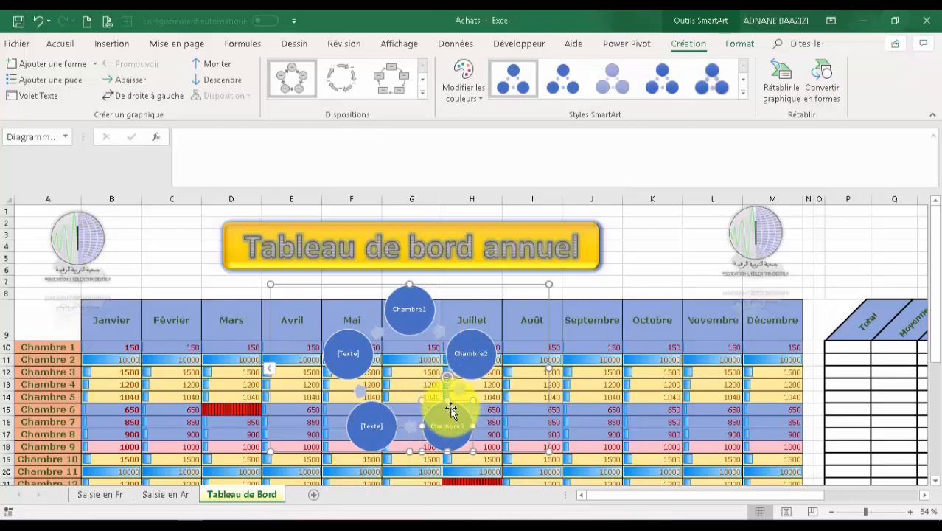
- Label the diagram's two remaining empty circles Chambre2 and leave text editing
click(370, 422)
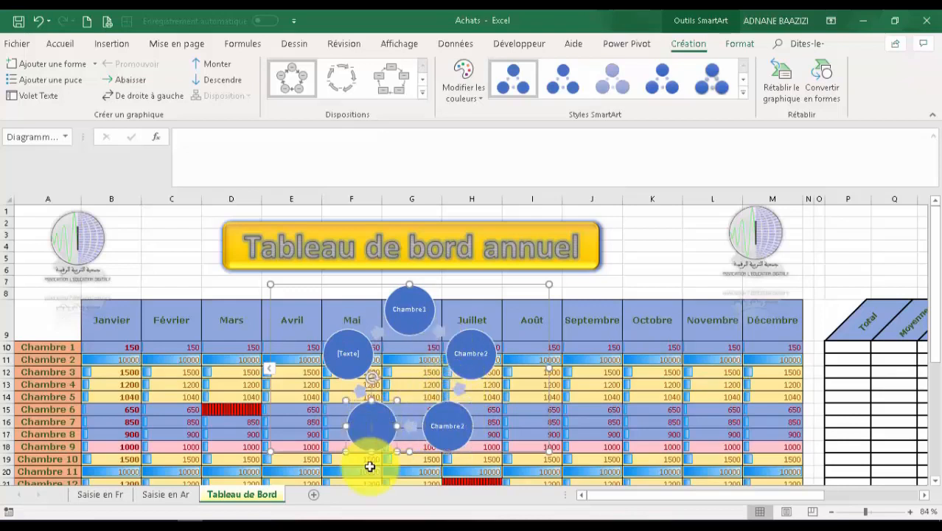
click(346, 352)
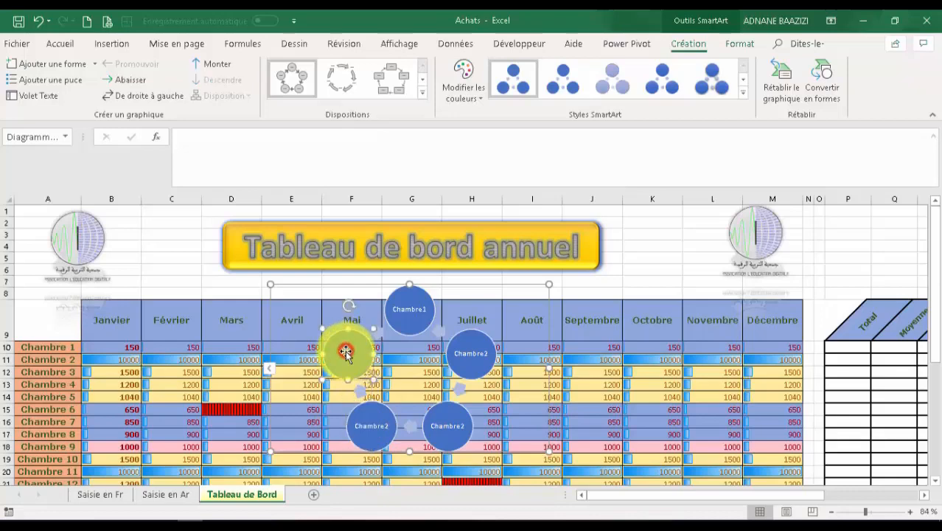
click(655, 249)
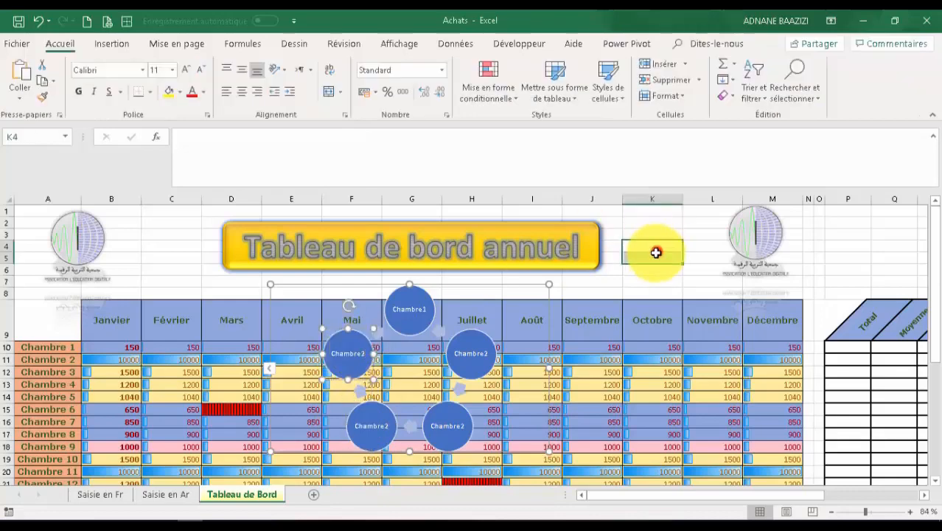
- Recolour the SmartArt diagram with the first multicolour variation of the En couleur category
click(429, 306)
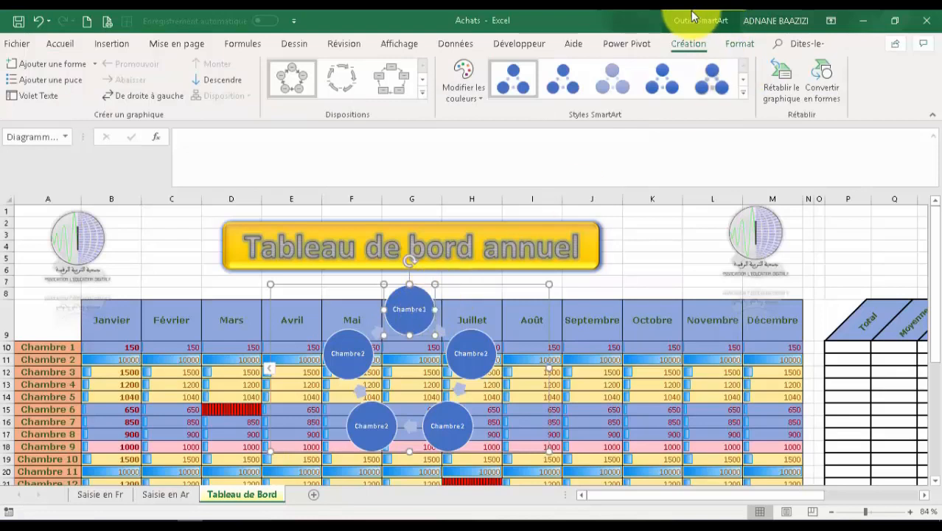
click(478, 88)
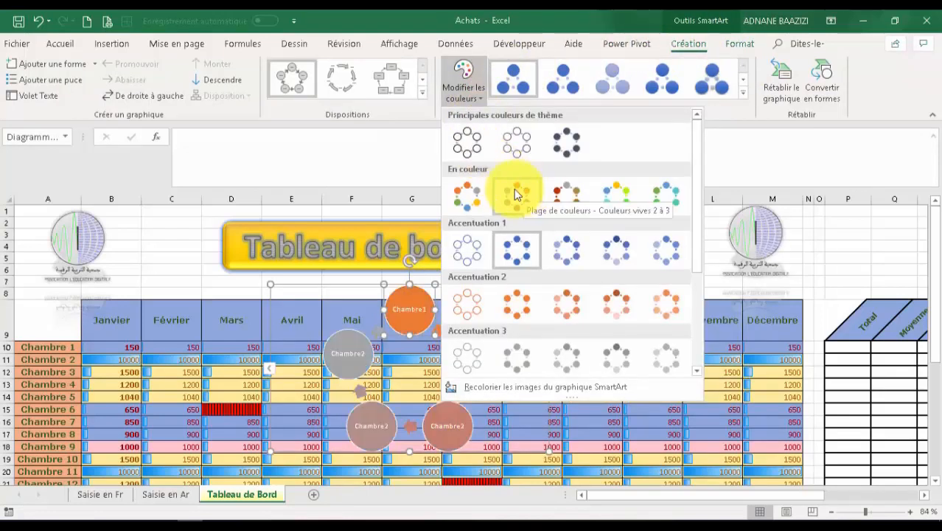
click(463, 199)
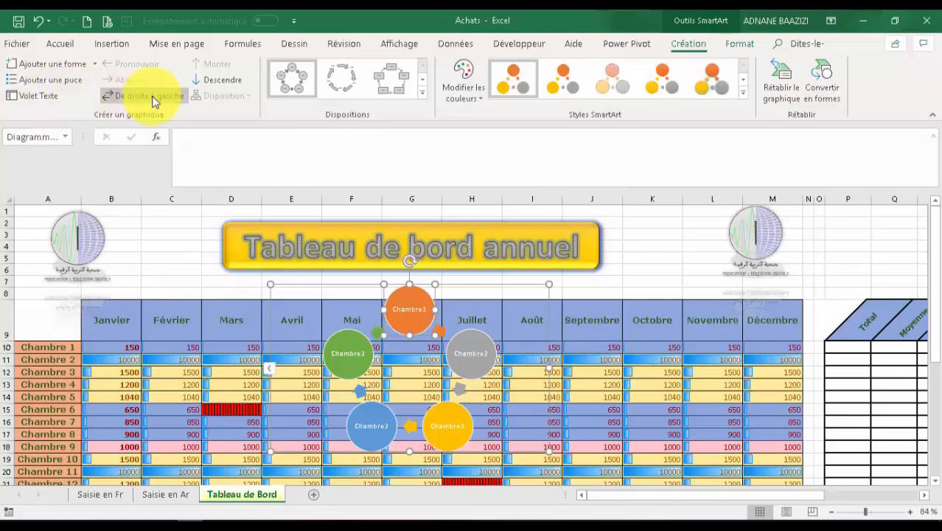
- Change the SmartArt to the segmented cycle layout with arrows and apply the third 3D style
click(422, 93)
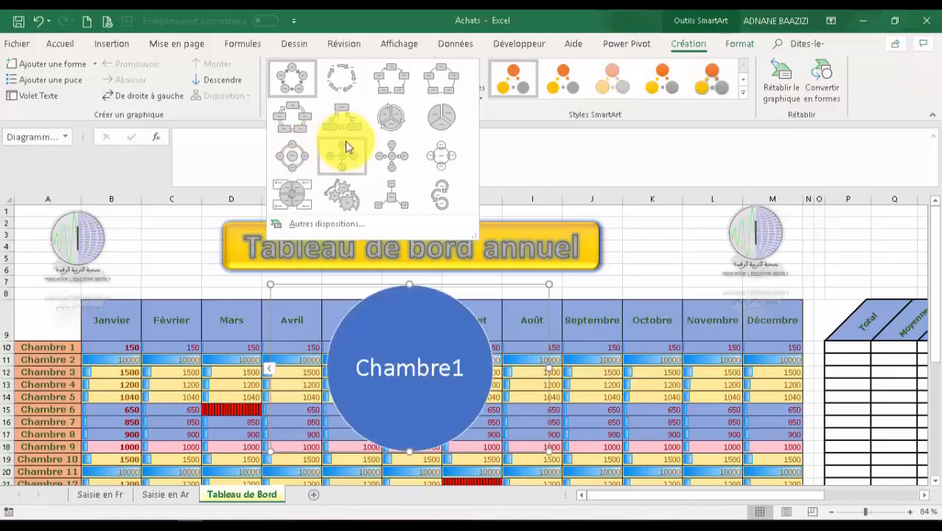
click(384, 126)
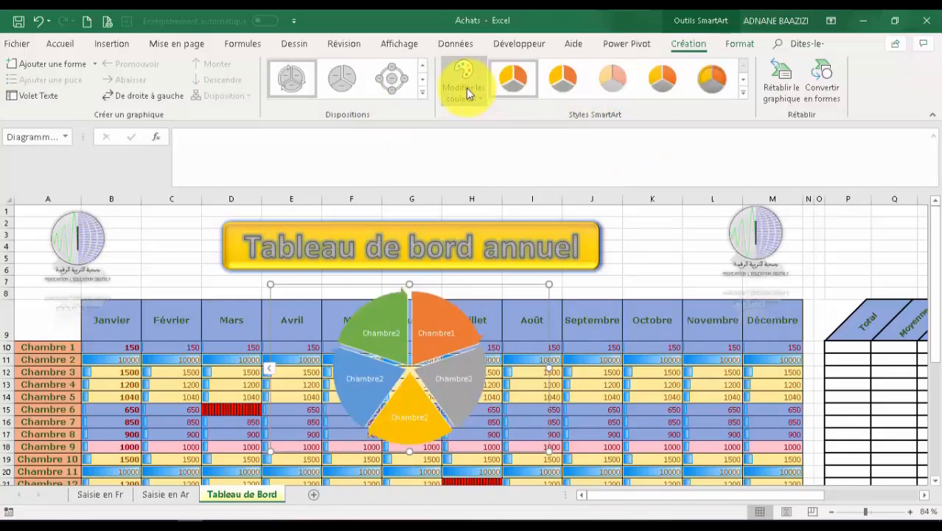
click(741, 99)
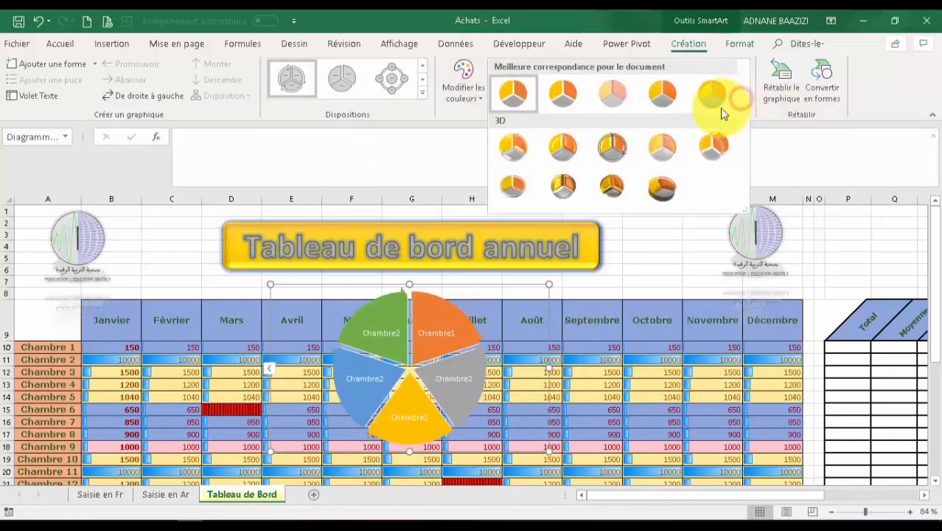
click(616, 156)
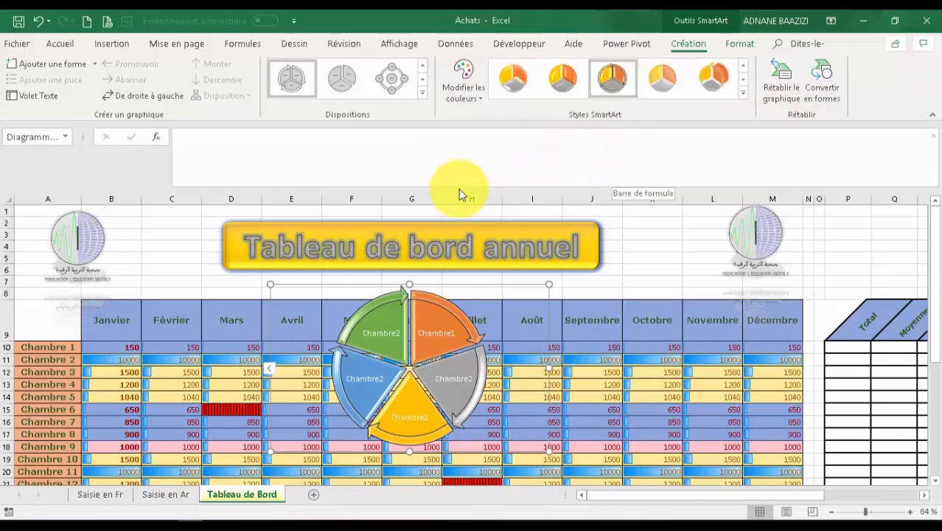
- Try moving the orange segment's arrow away from the SmartArt diagram and put it back against its segment
click(740, 44)
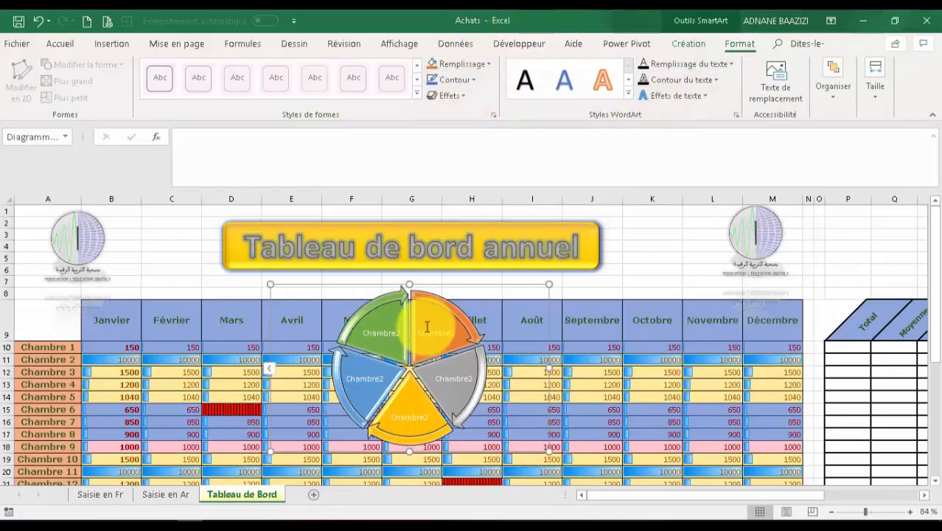
click(436, 298)
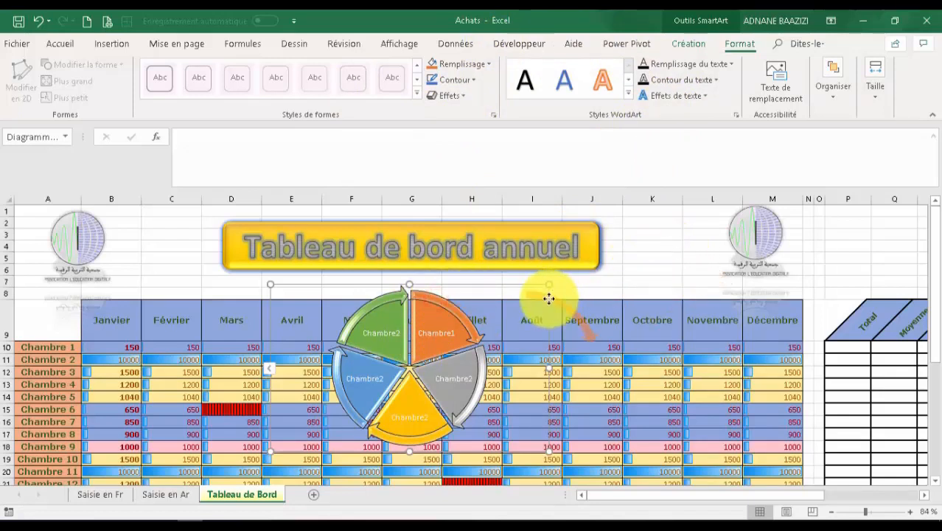
click(440, 302)
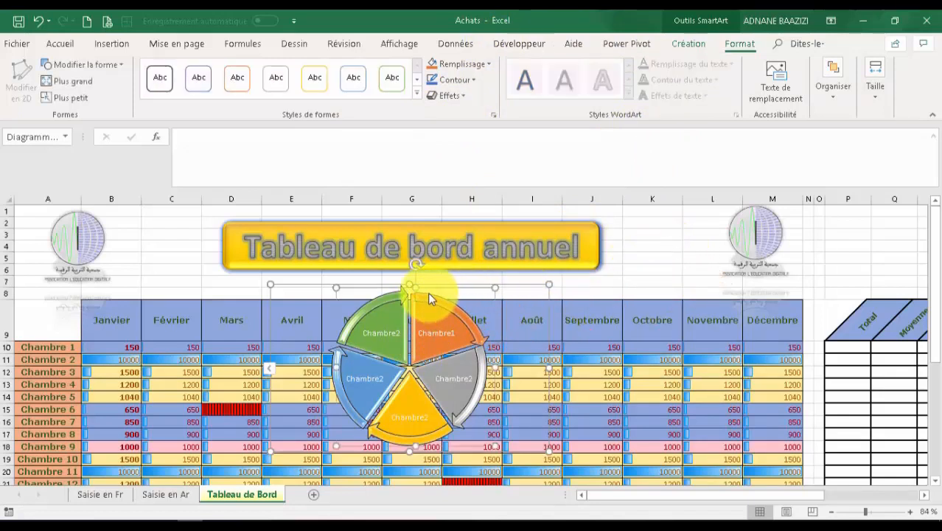
drag(432, 302, 424, 297)
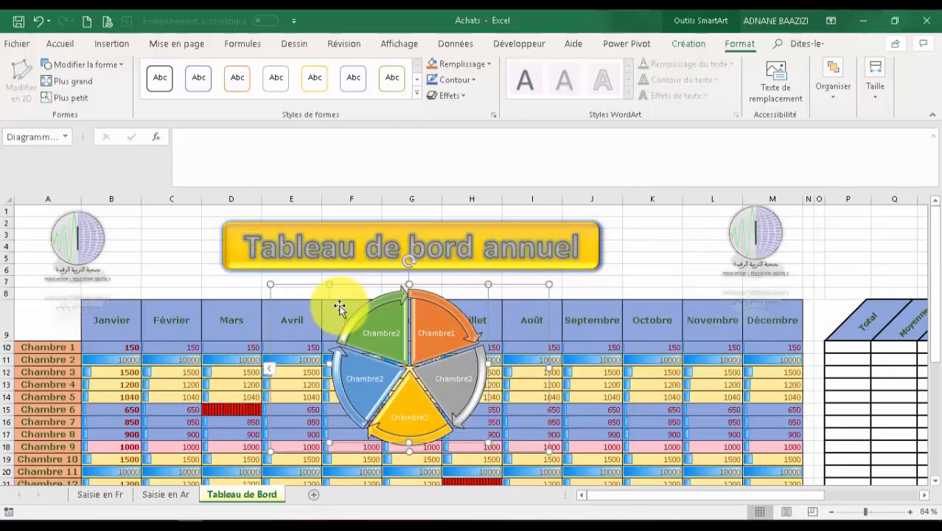
- Cut the whole SmartArt diagram and paste it at cell C40, below the statistics table
click(302, 284)
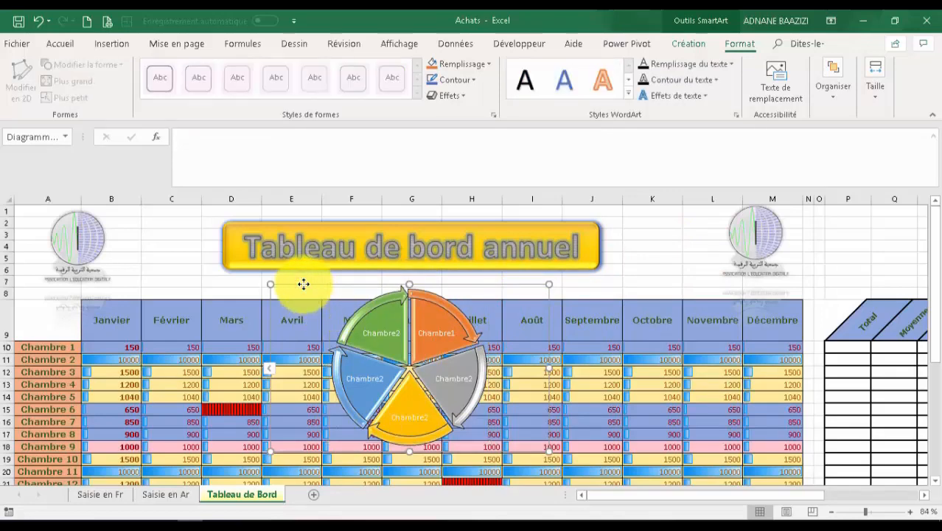
key(Delete)
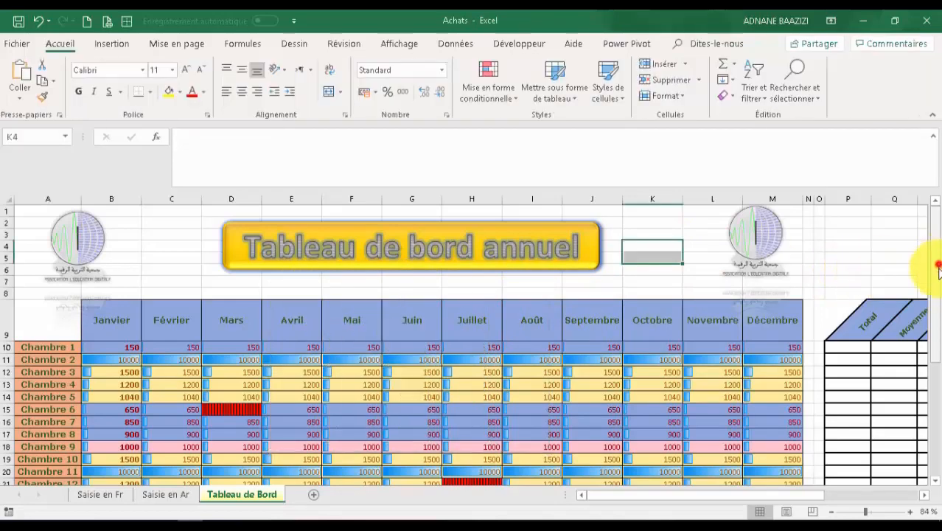
drag(935, 263, 938, 446)
click(934, 479)
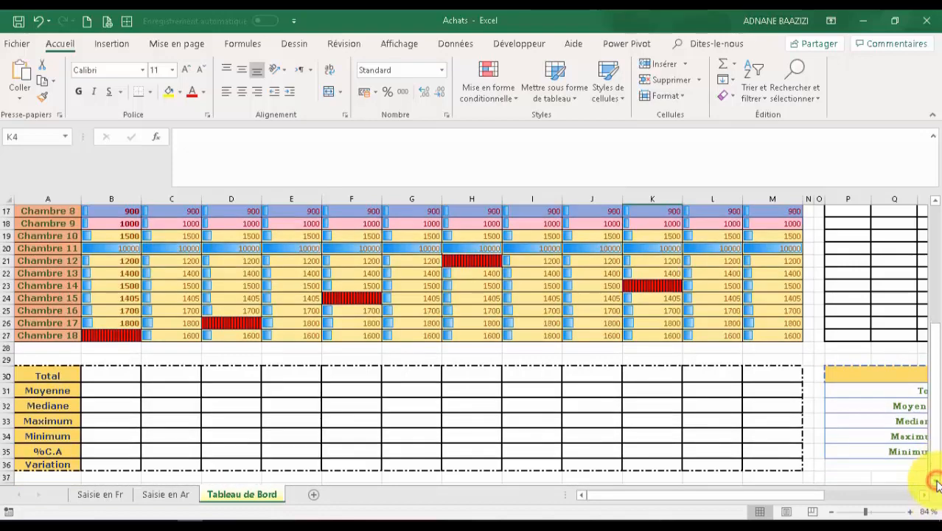
click(935, 480)
click(187, 305)
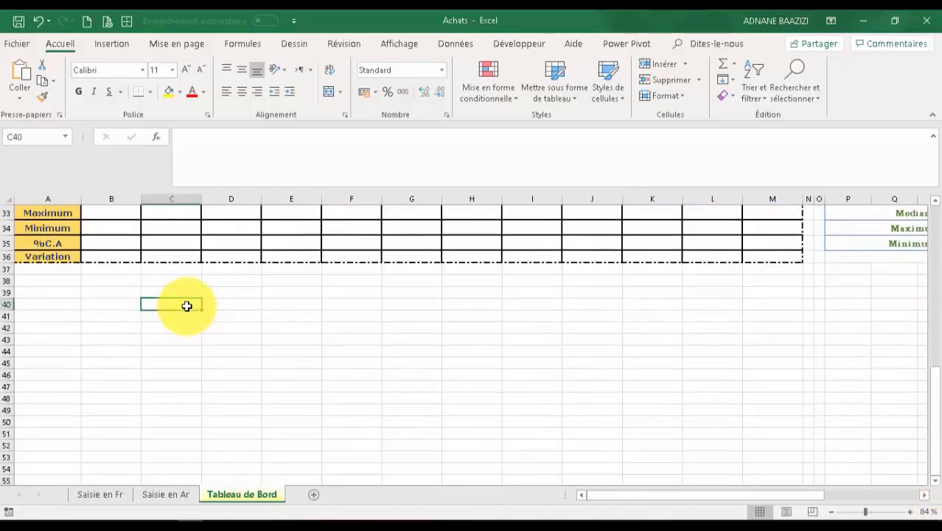
key(ctrl+v)
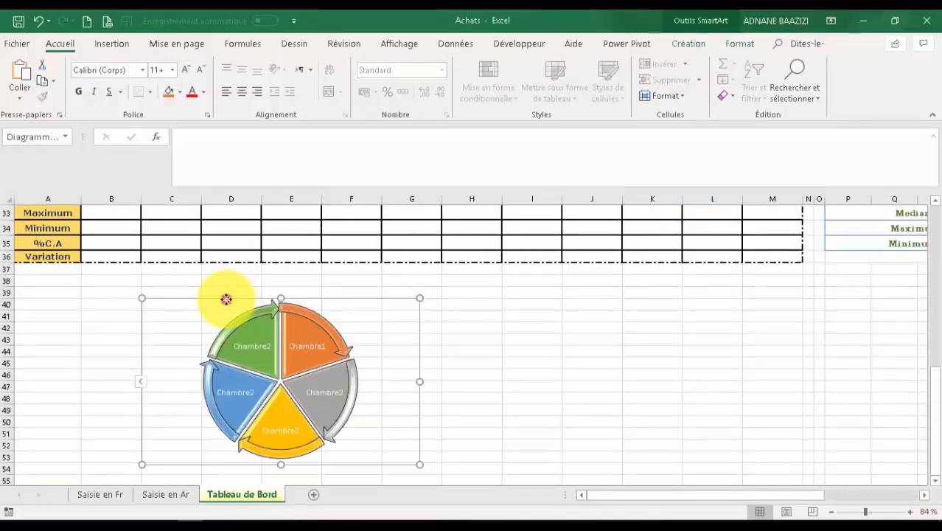
- Shift the pasted diagram about half a column to the right and nudge its orange arrow slightly outward
drag(225, 296, 258, 294)
click(355, 317)
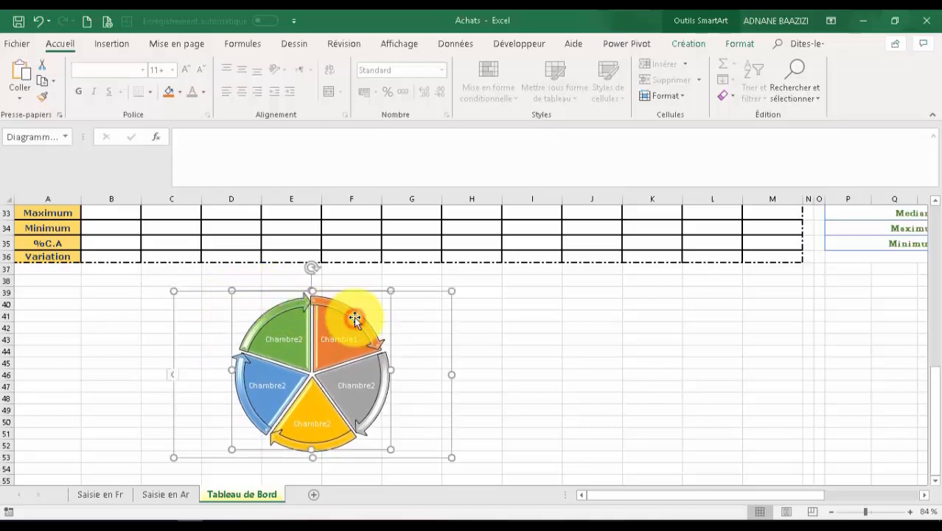
drag(360, 317, 367, 319)
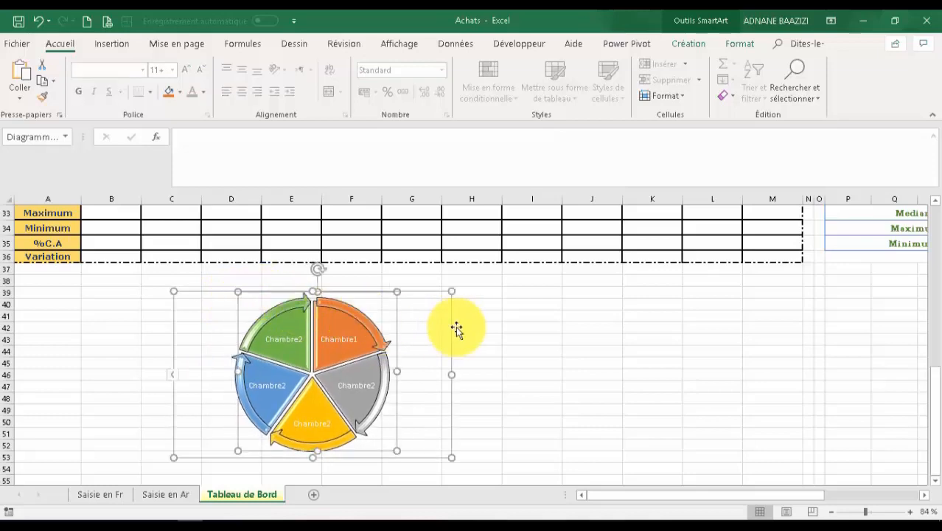